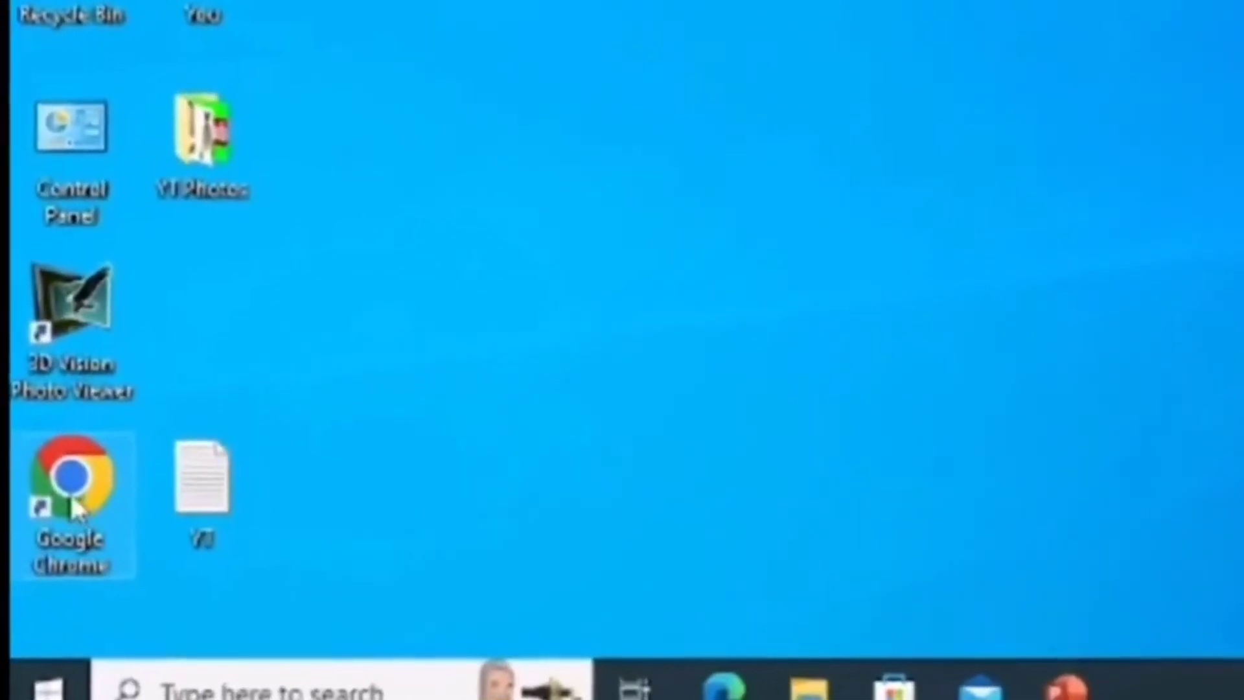
Open Google Chrome in a maximized window and search the web for OBS Studio
double_click(73, 492)
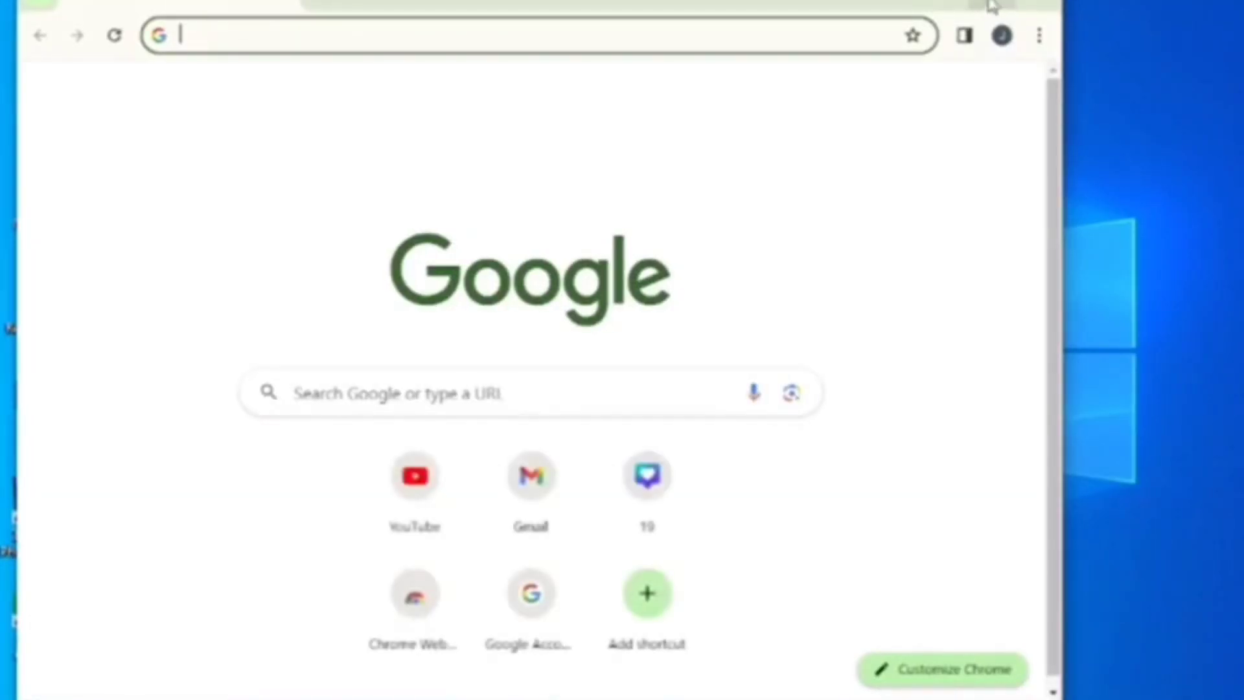
left_click(992, 5)
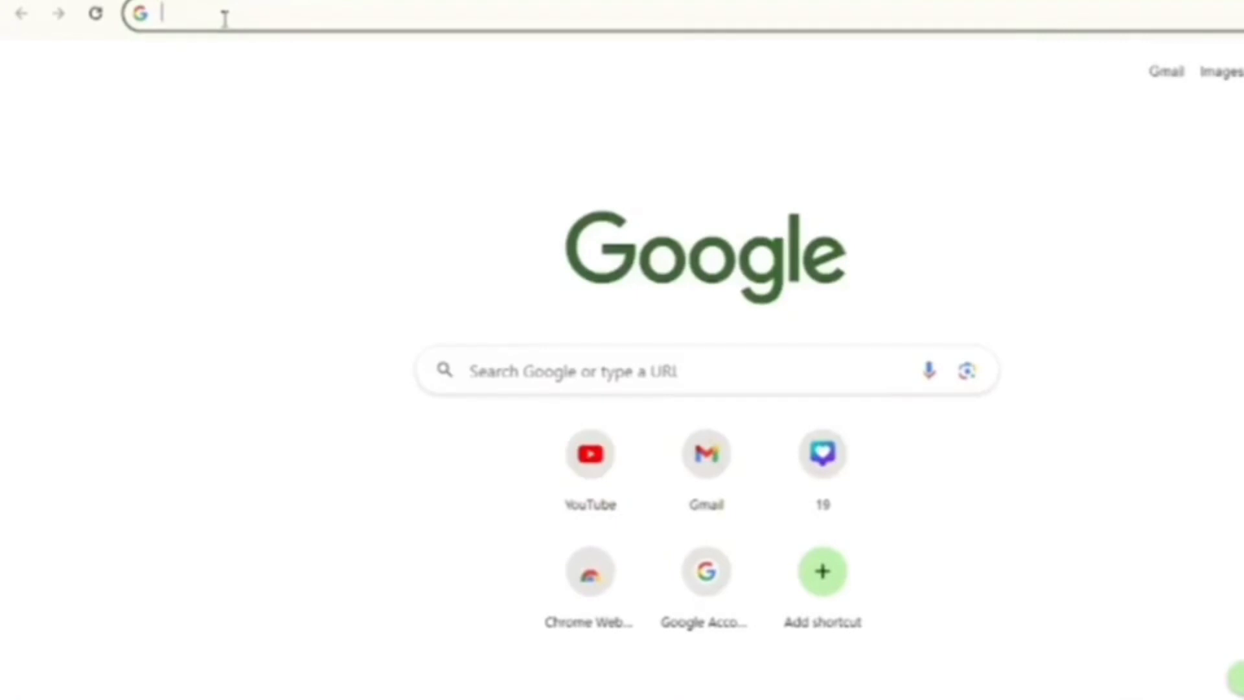
type("OBS")
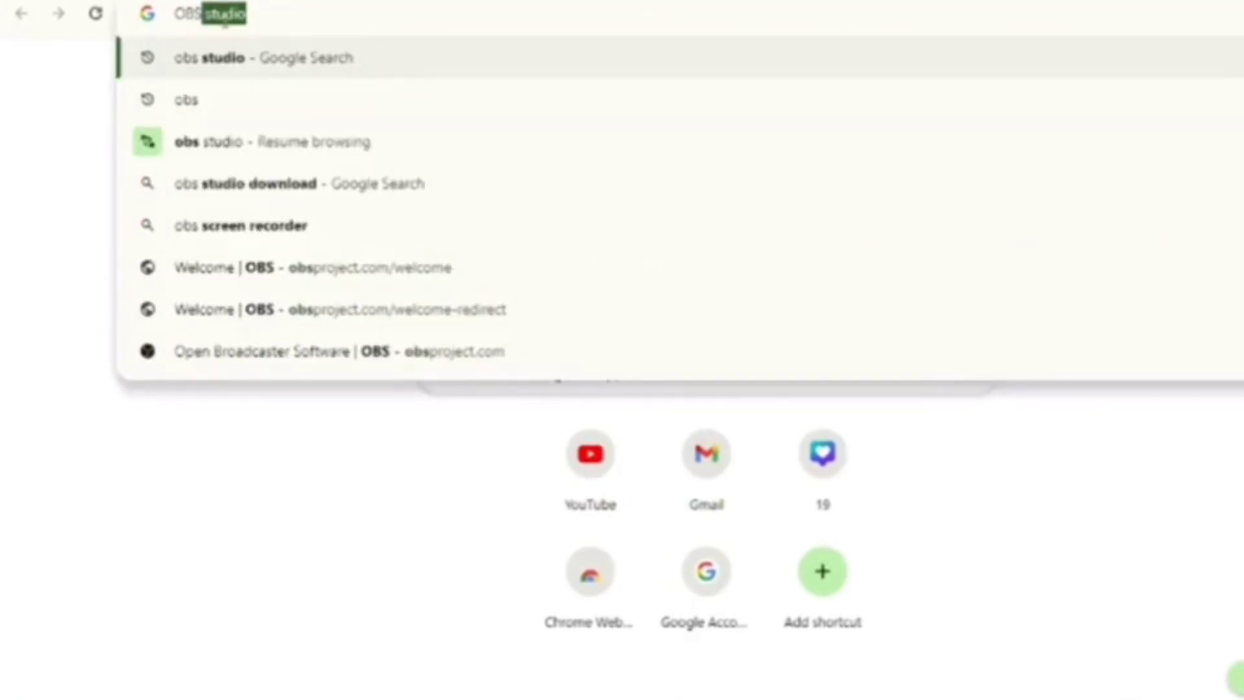
key("Return")
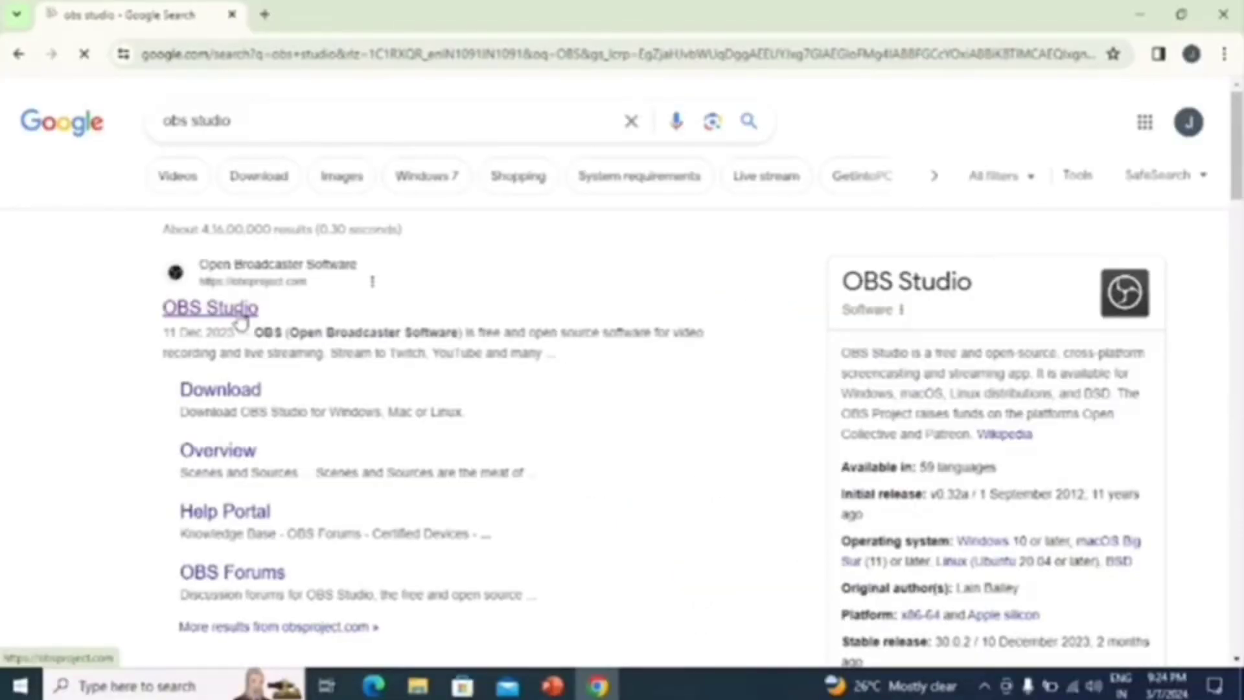
Open the official OBS Studio website from the results and download the Windows installer
left_click(214, 308)
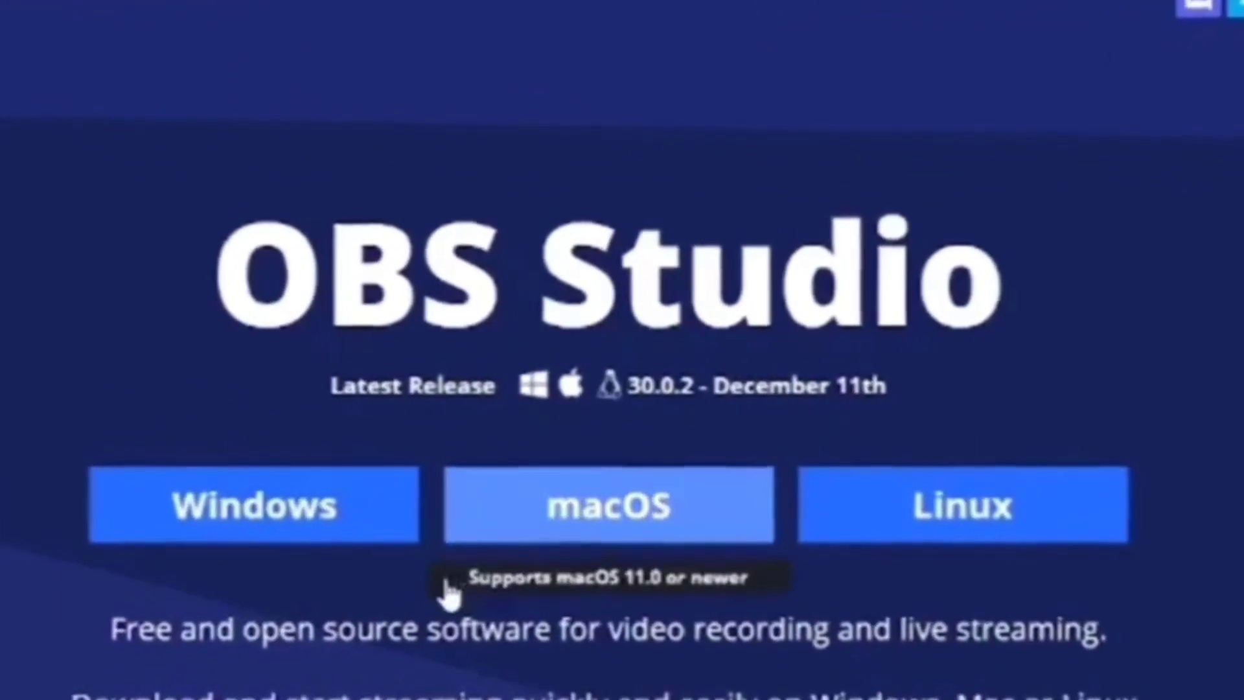
left_click(261, 518)
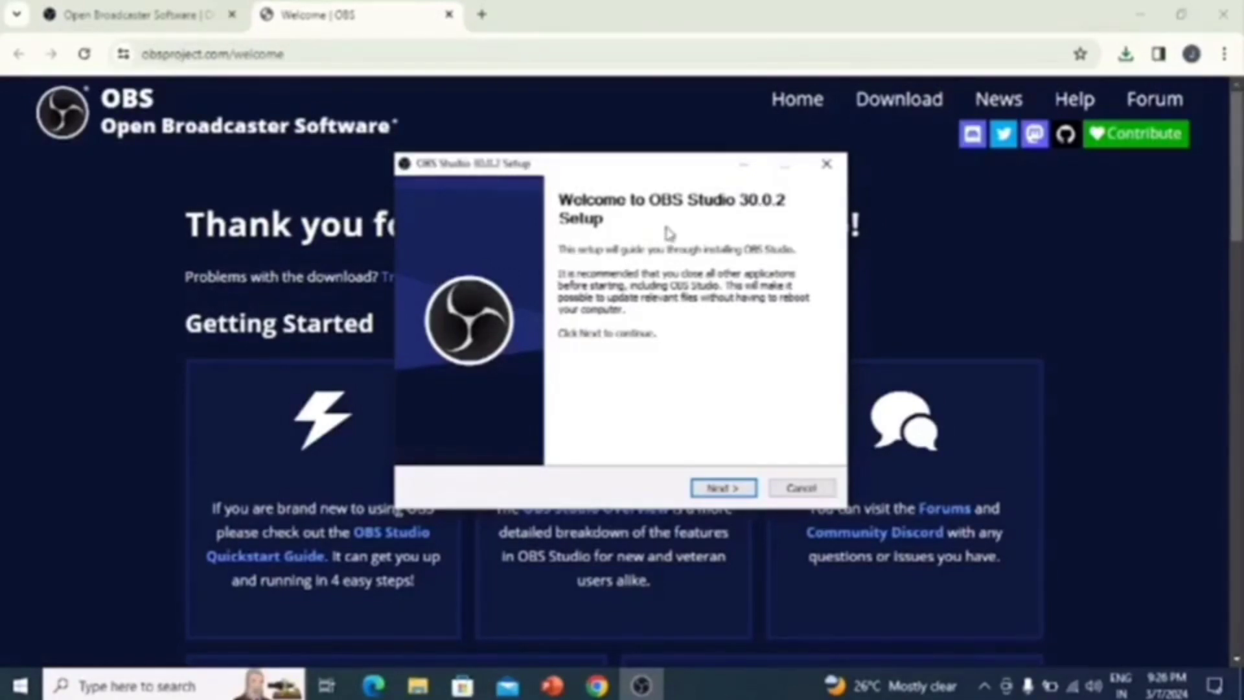
Install OBS Studio 30.0.2 in the default destination folder and finish setup with the launch option enabled
left_click(731, 495)
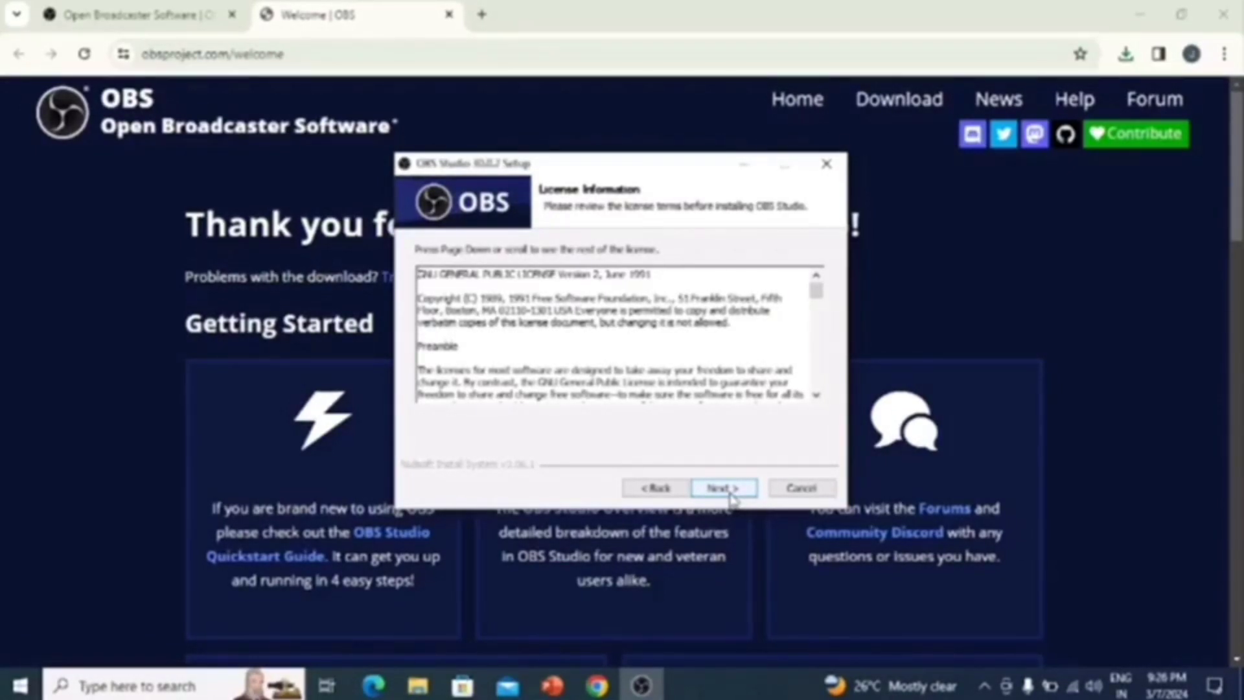
left_click(723, 488)
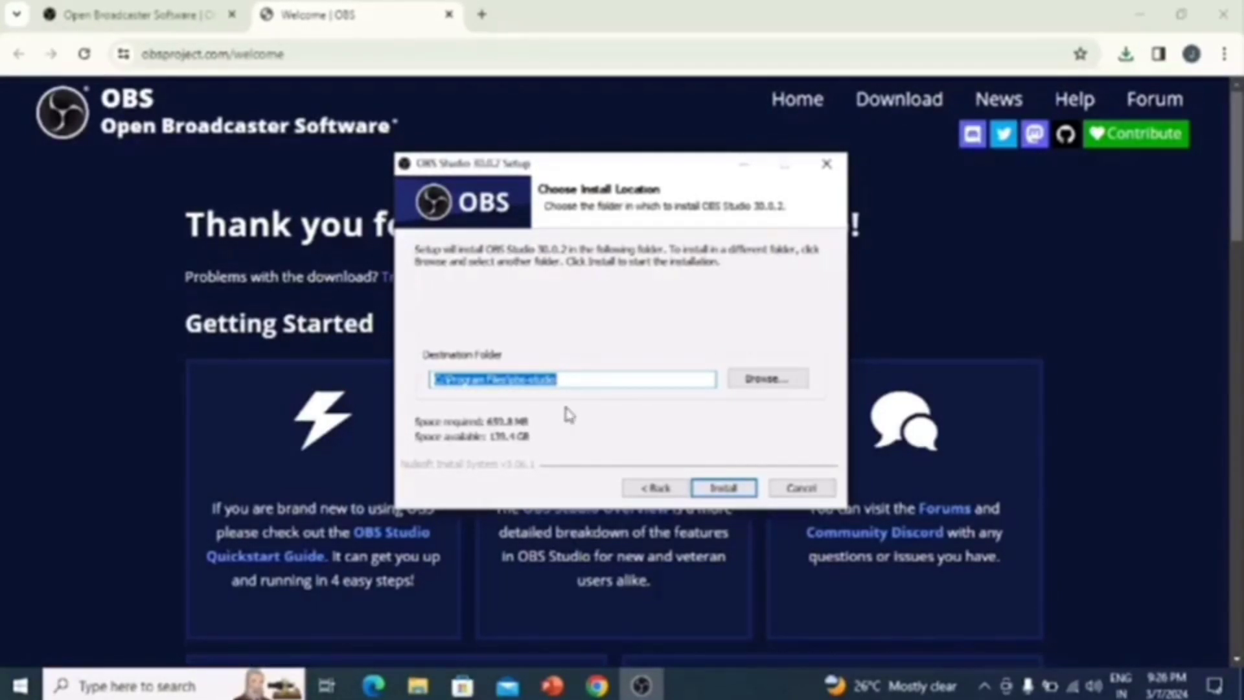
left_click(724, 488)
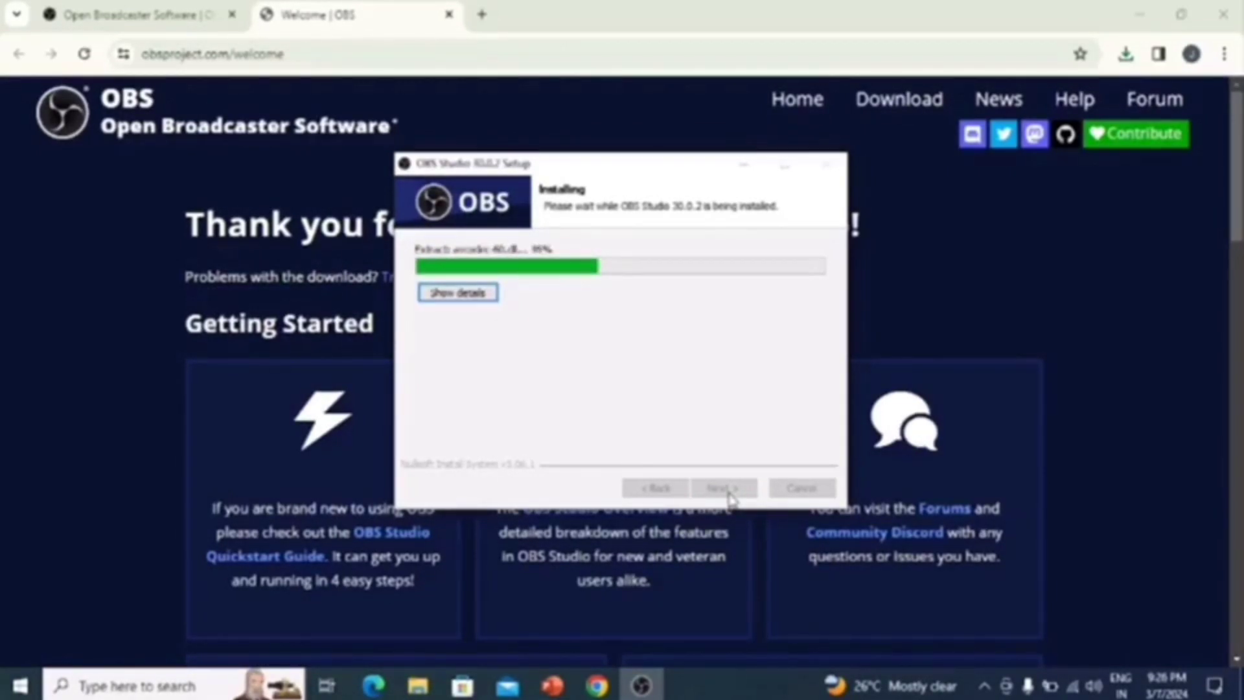
left_click(724, 488)
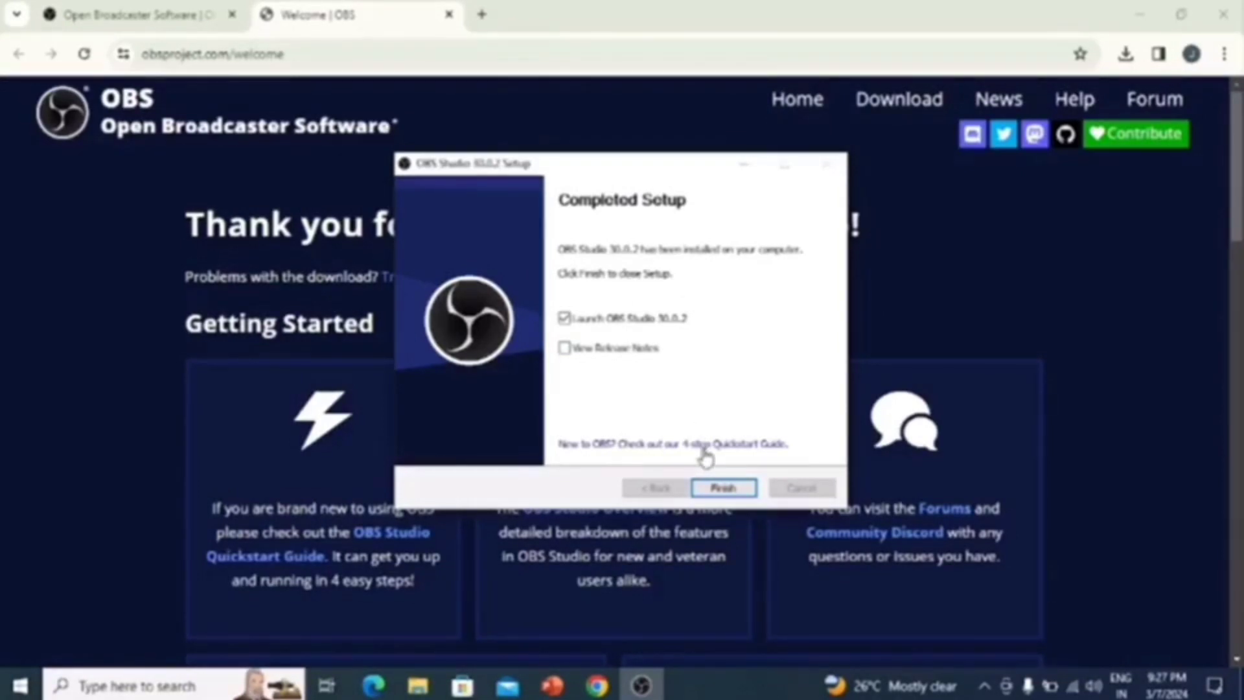
left_click(723, 488)
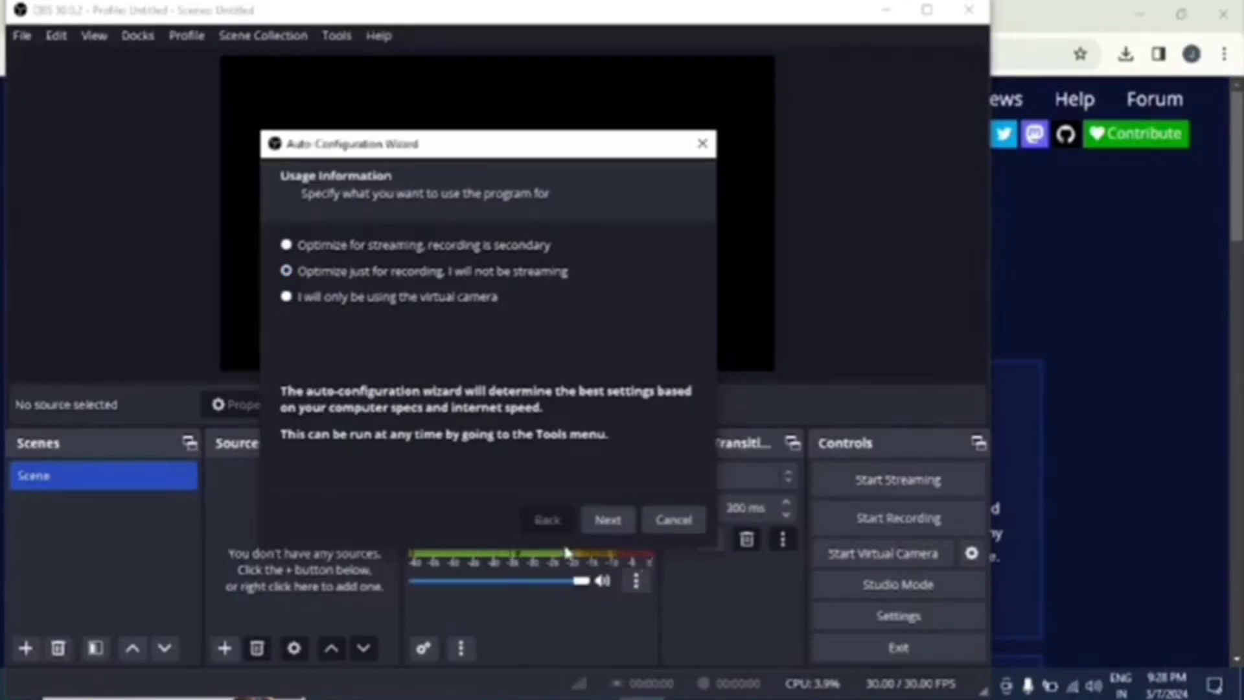
Complete the auto-configuration wizard for recording only with the current 1366x768 canvas, apply its settings, and maximize the OBS window
left_click(608, 522)
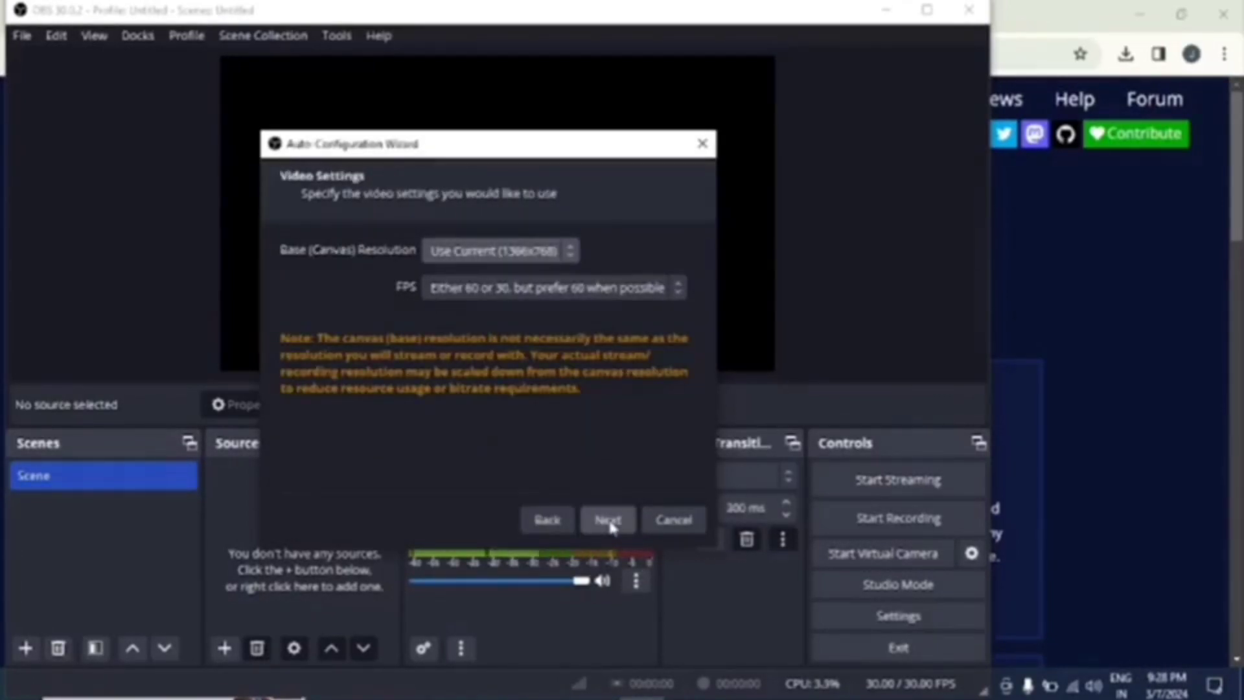
left_click(608, 521)
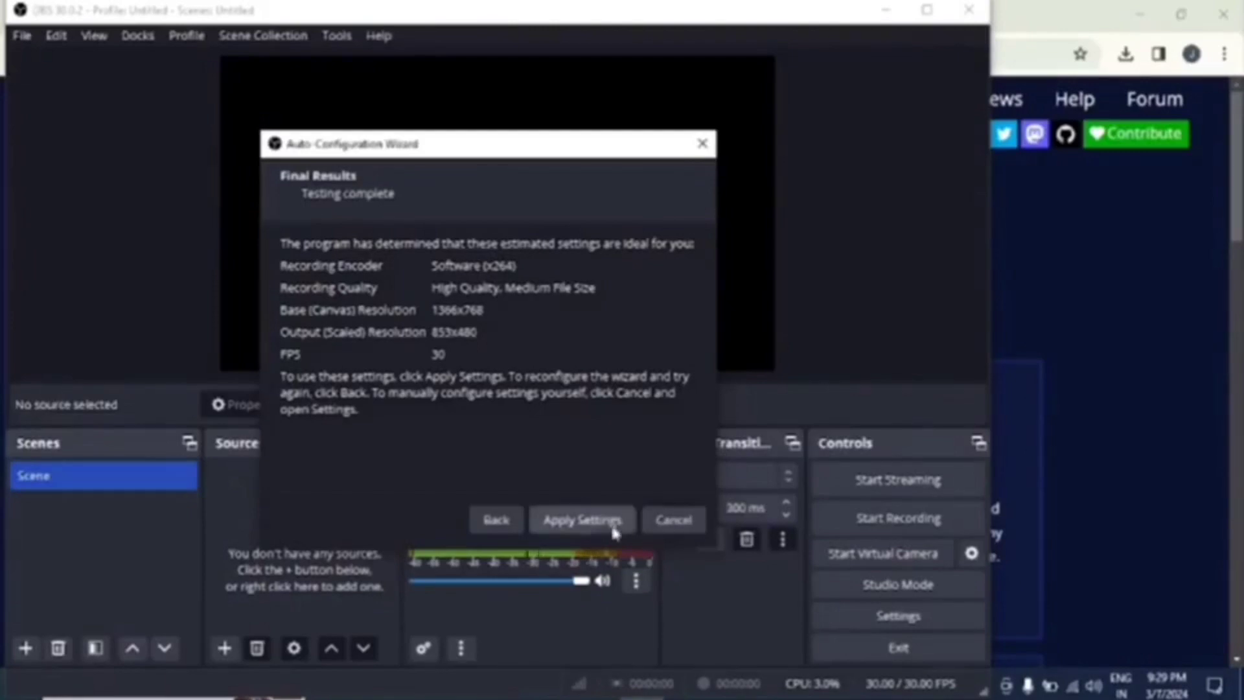
left_click(587, 522)
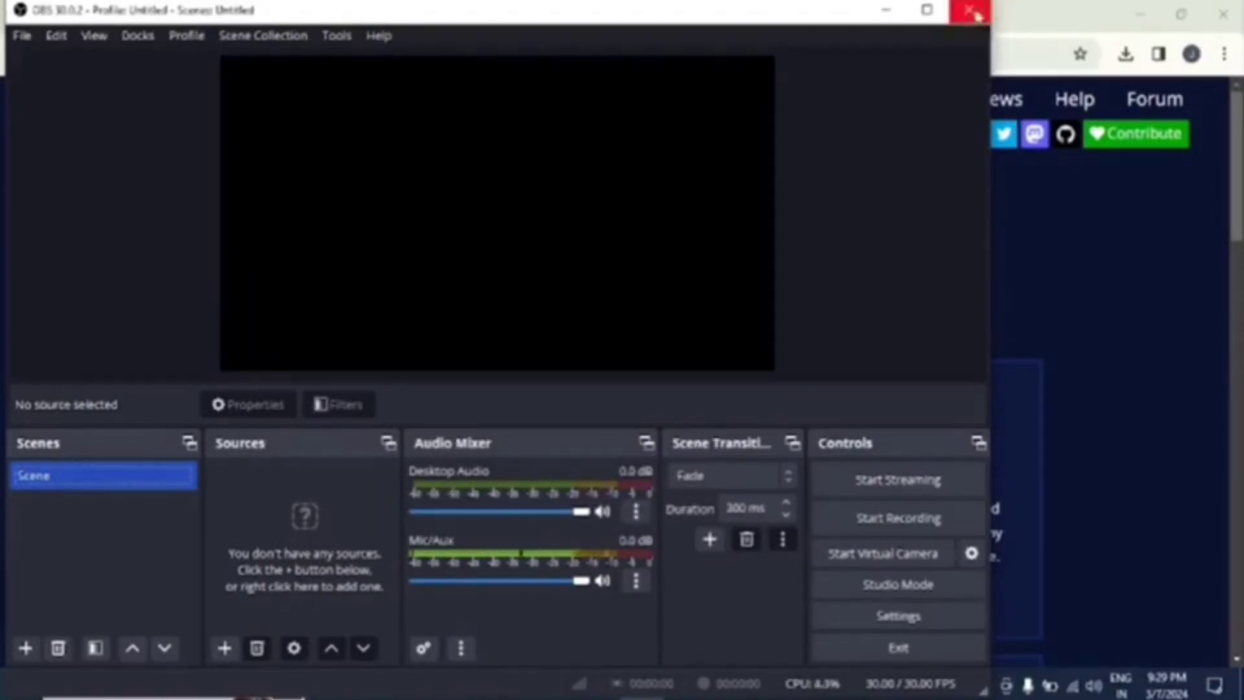
left_click(928, 10)
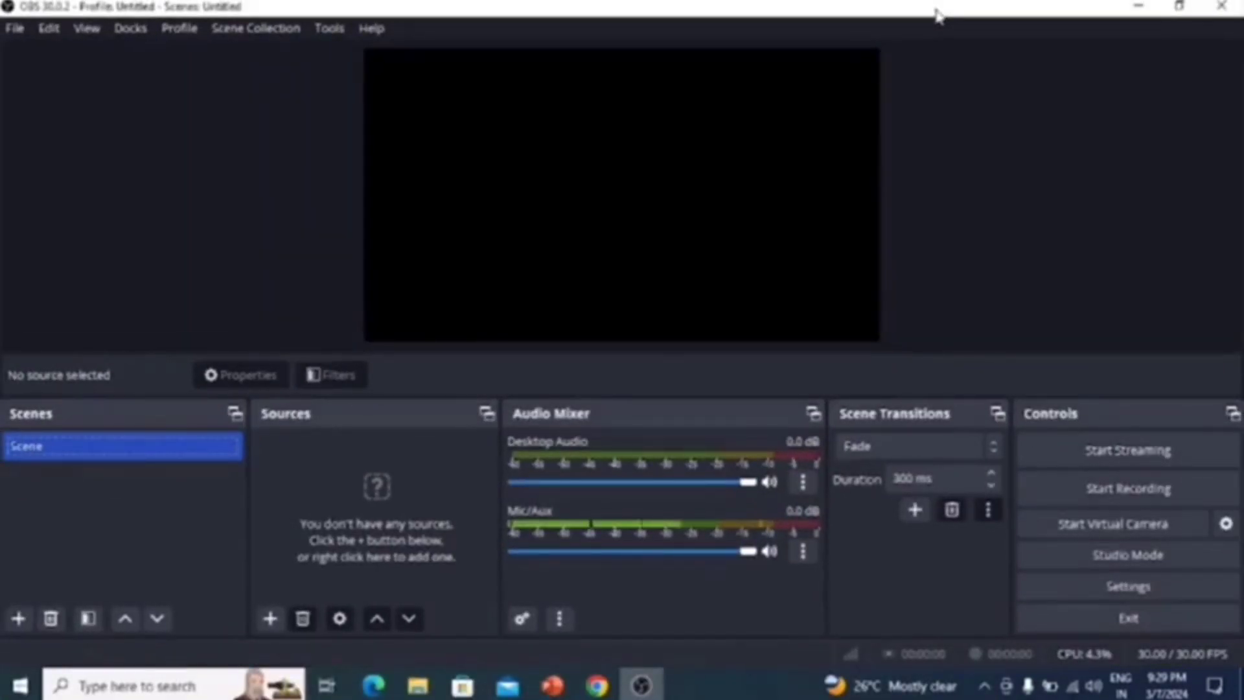
key("super+d")
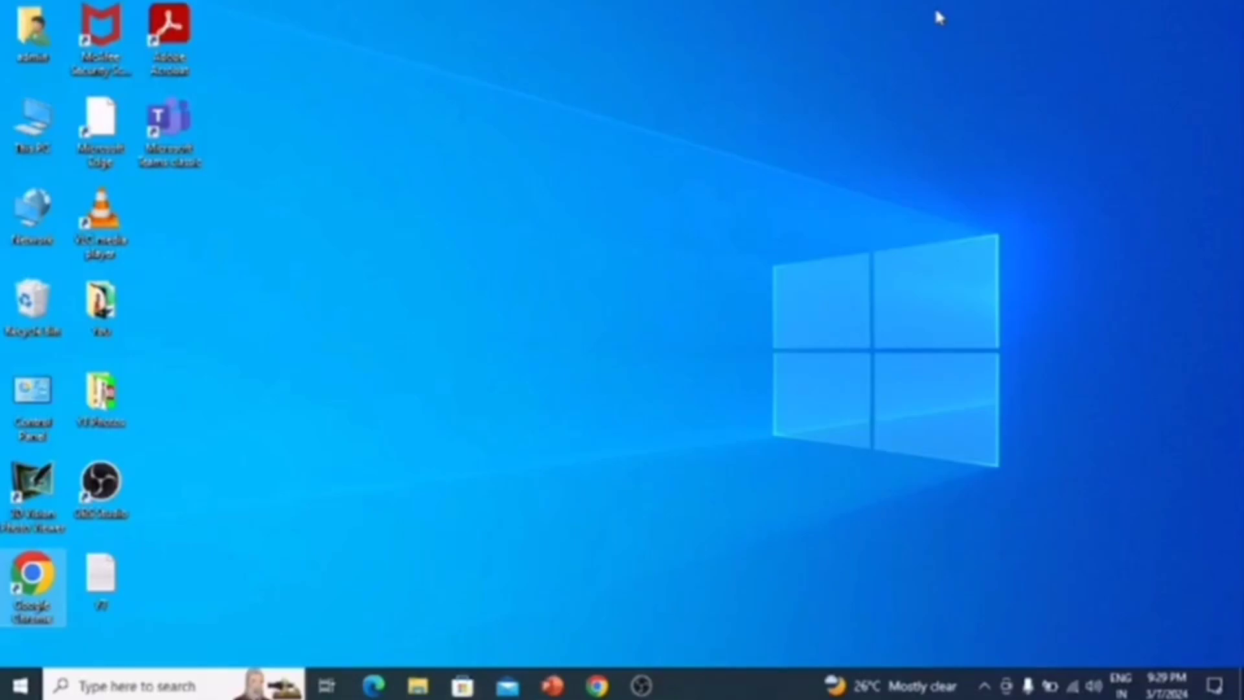
key("super+d")
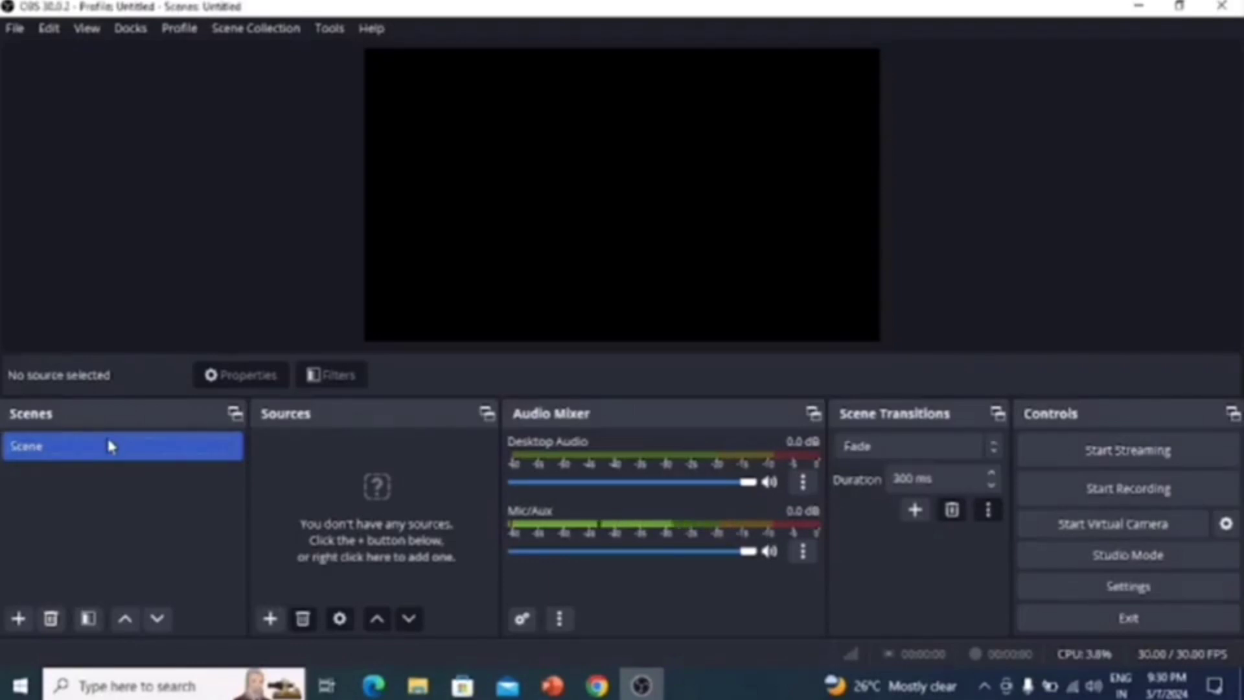
Rename the existing scene as "Screen recording"
right_click(46, 448)
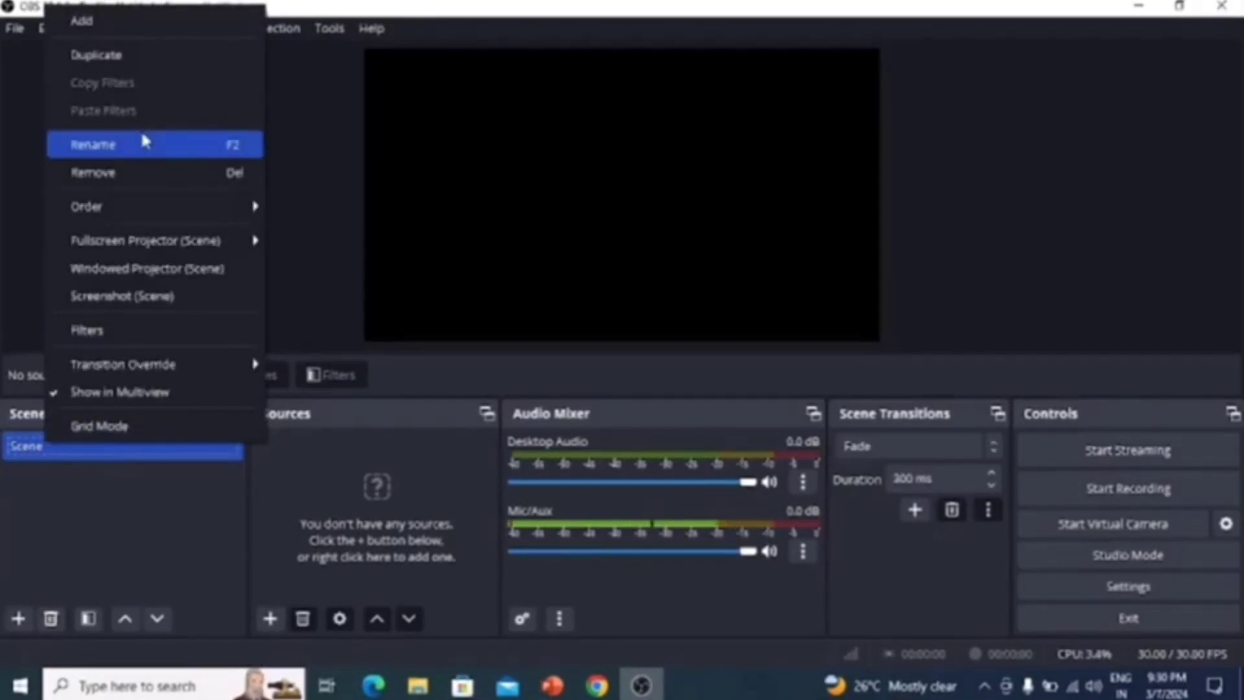
left_click(124, 150)
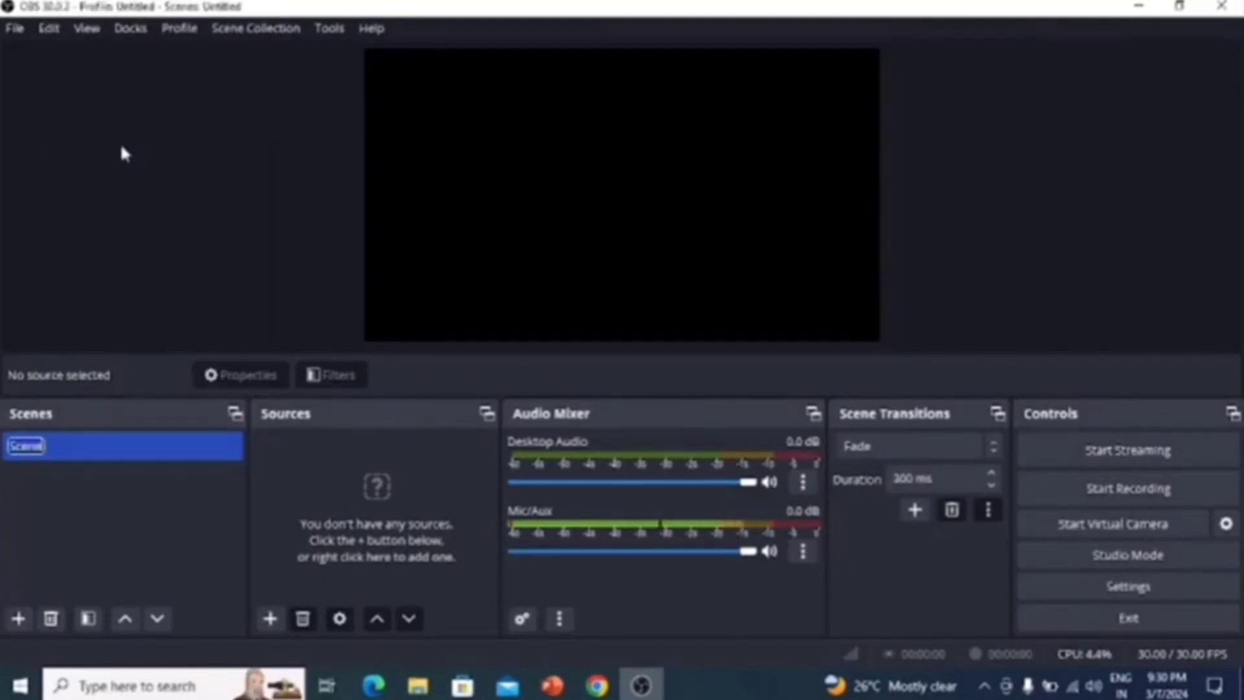
key("BackSpace")
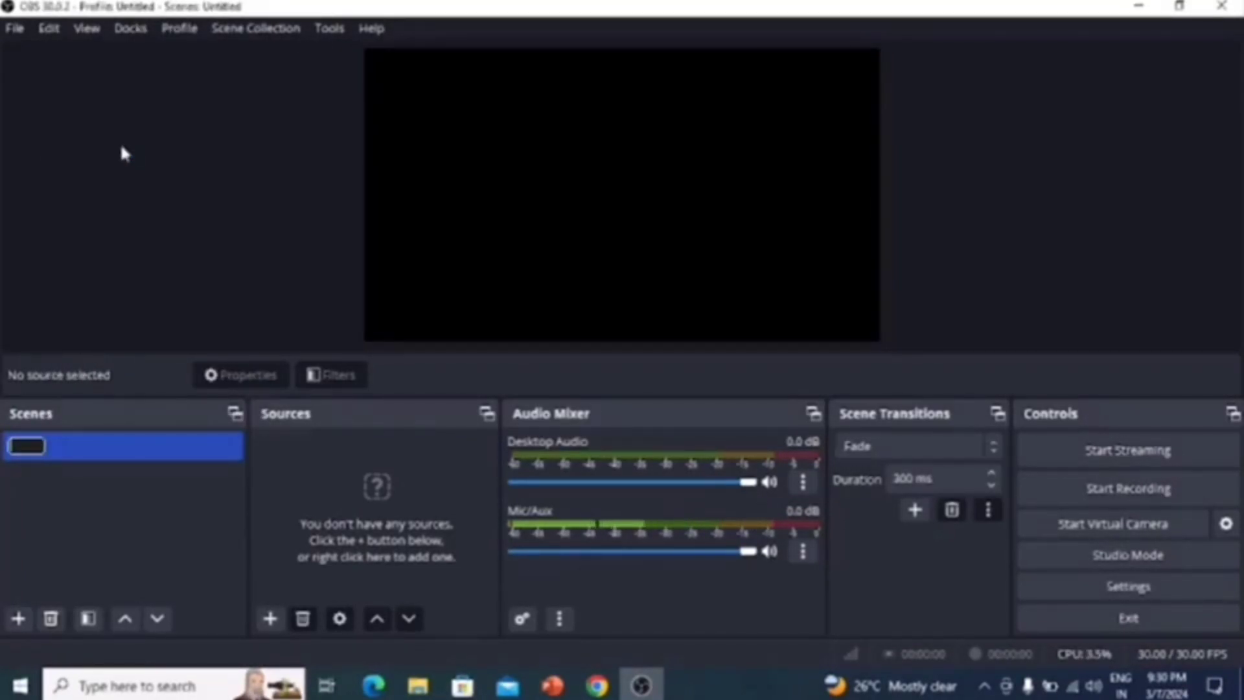
type("Screen rec")
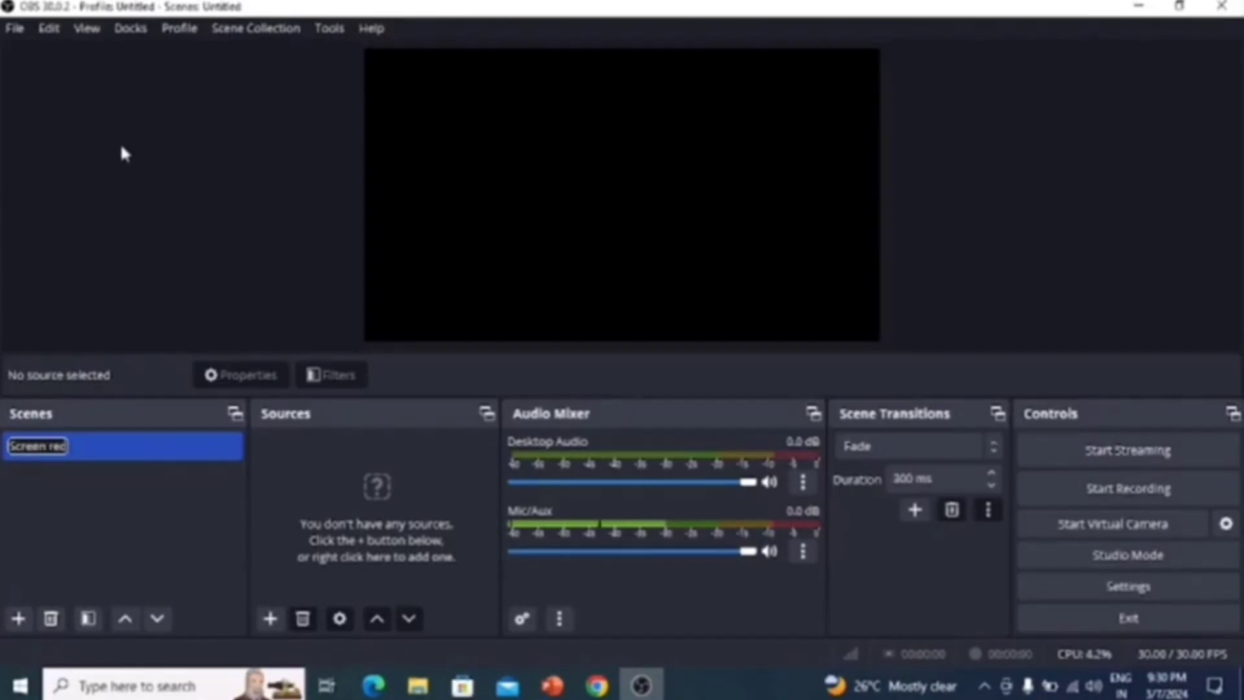
type("ording")
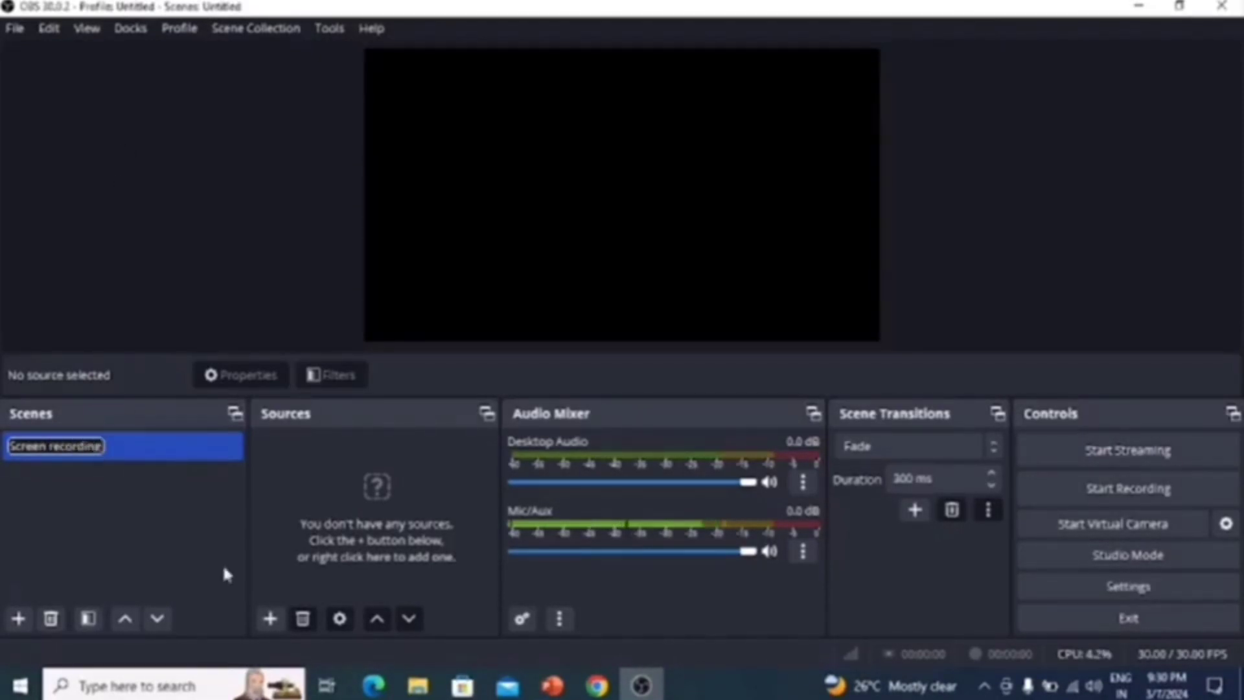
left_click(175, 535)
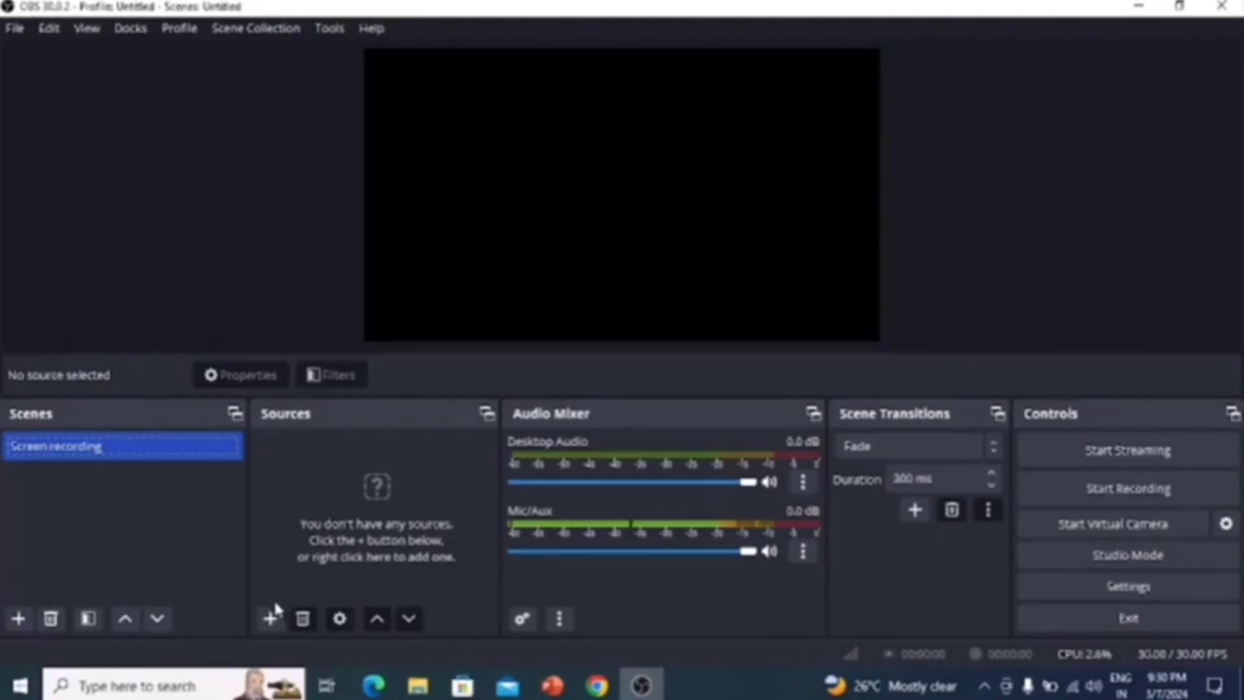
left_click(271, 619)
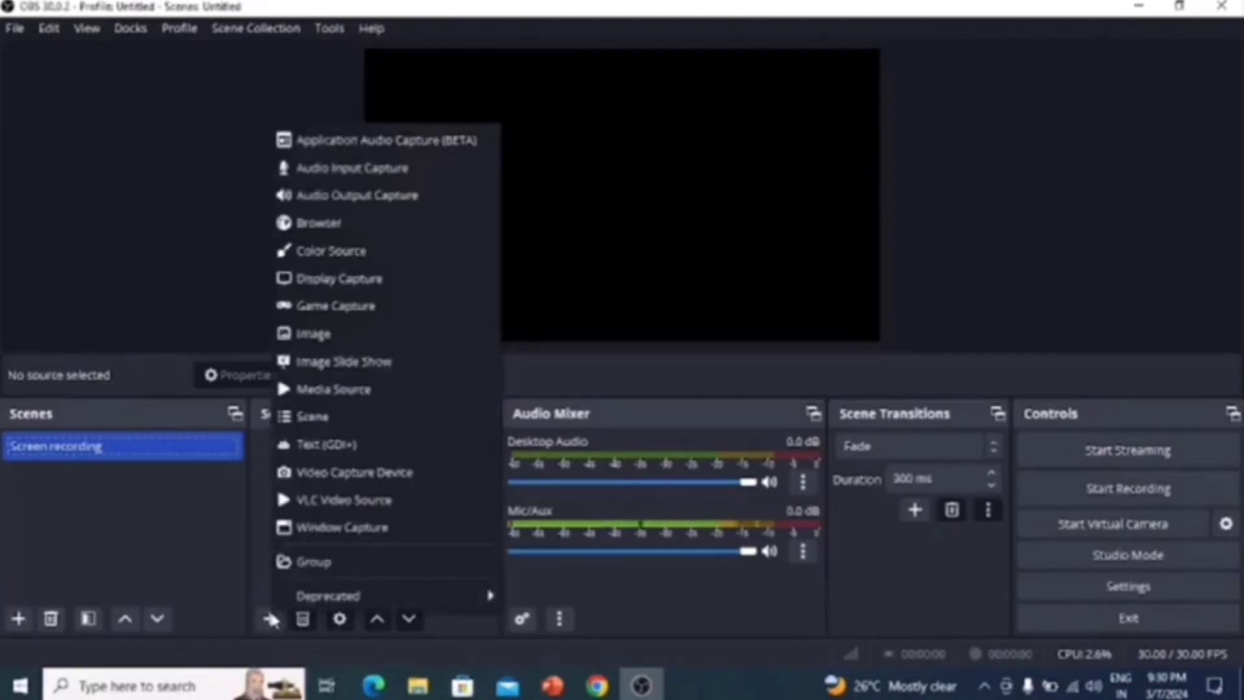
left_click(120, 506)
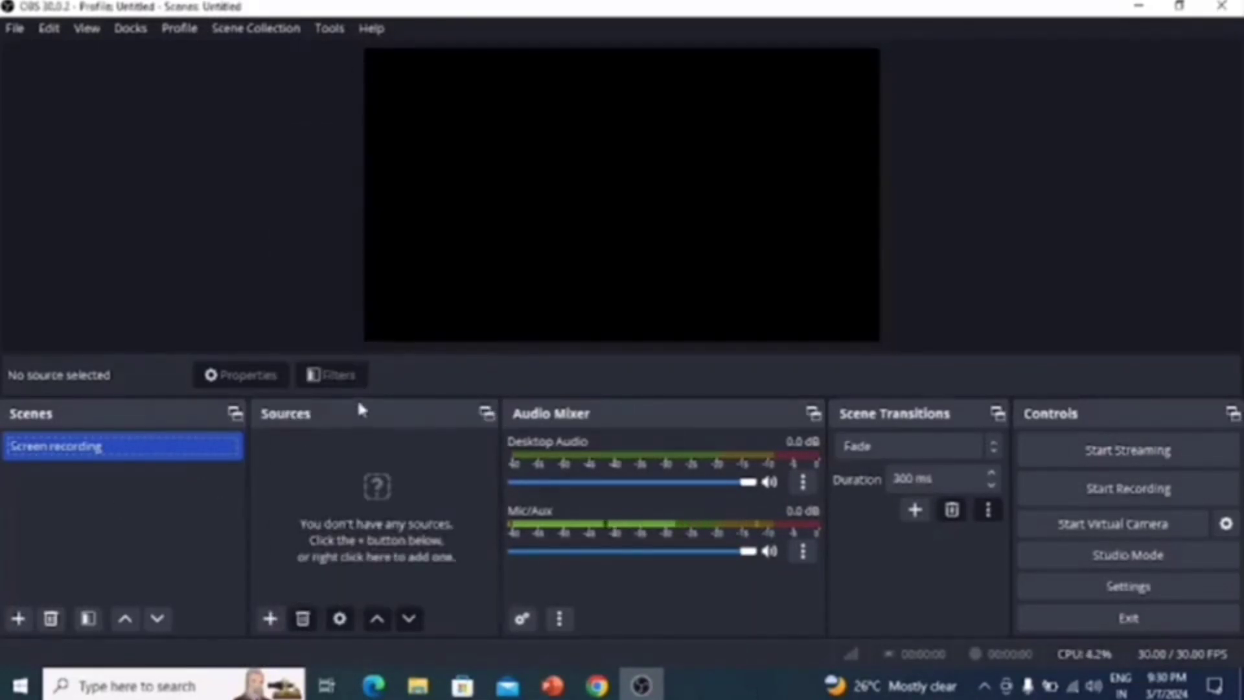
right_click(347, 420)
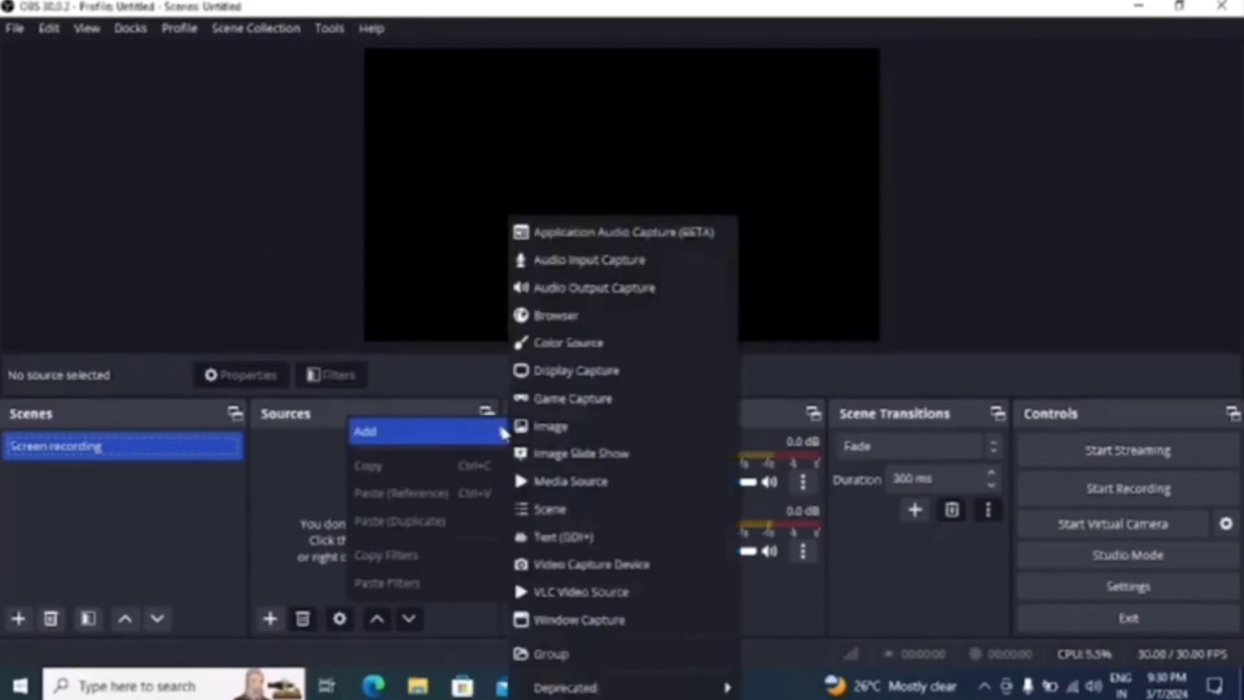
left_click(136, 597)
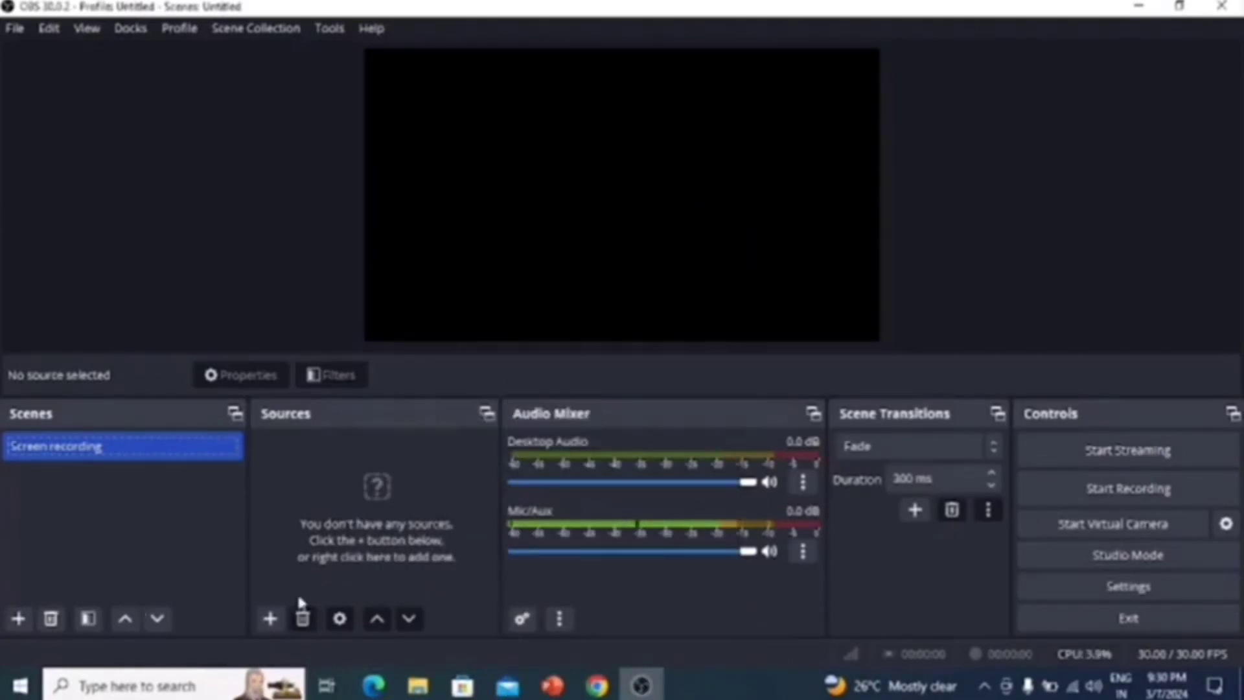
Add a new Audio Input Capture source to the Screen recording scene, using the Default device
left_click(271, 619)
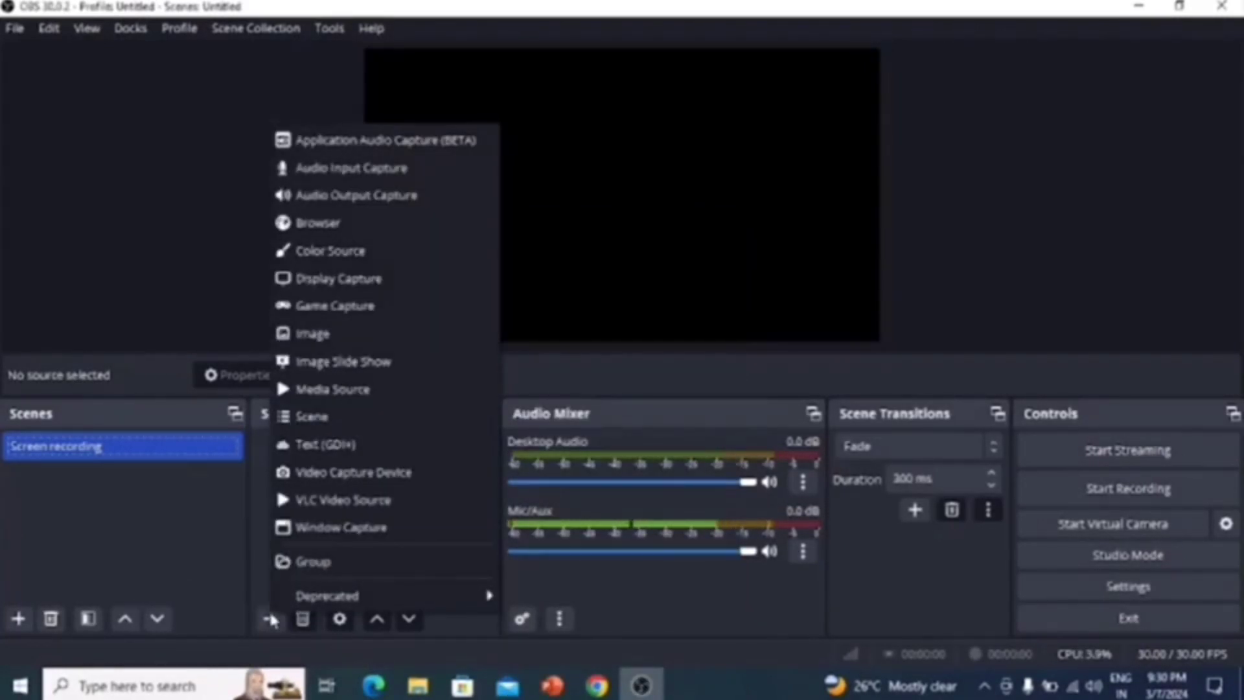
left_click(356, 171)
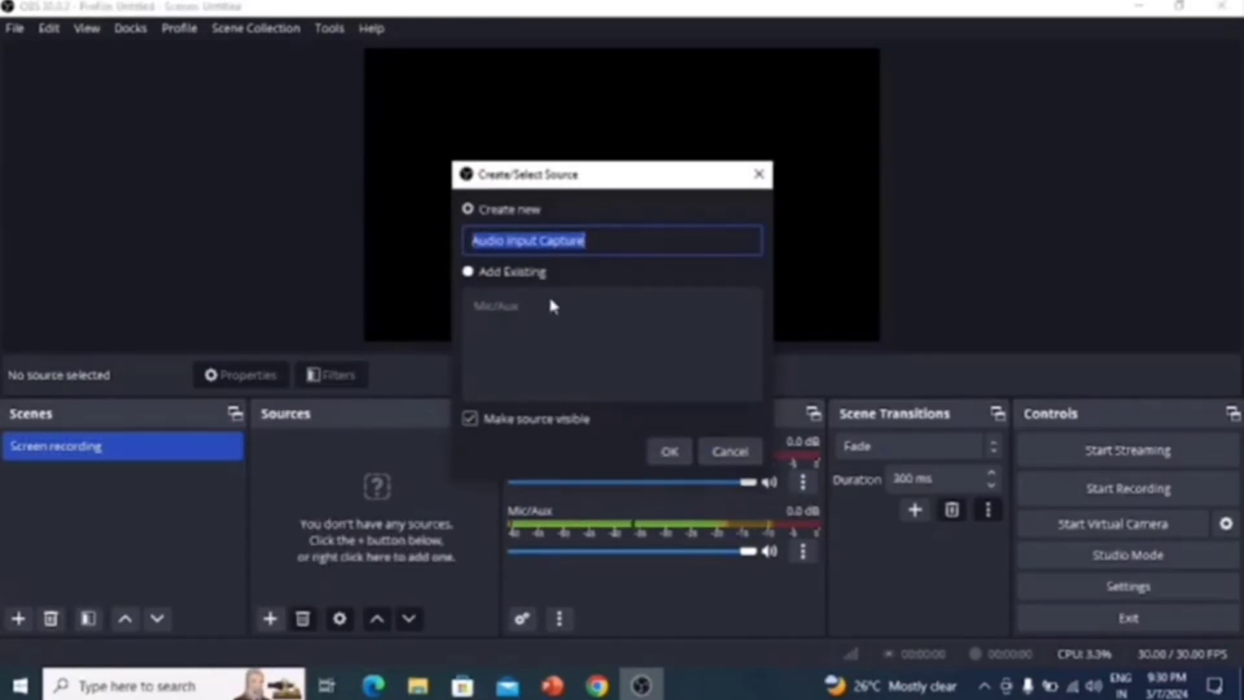
left_click(668, 452)
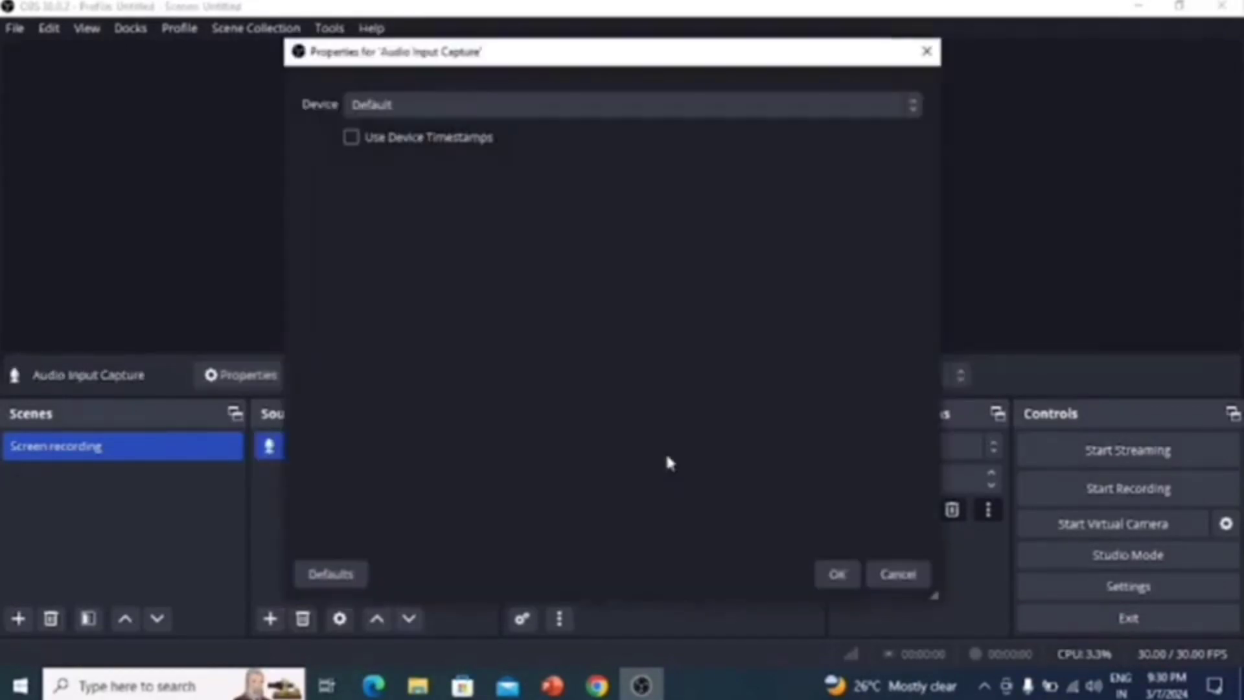
left_click(839, 574)
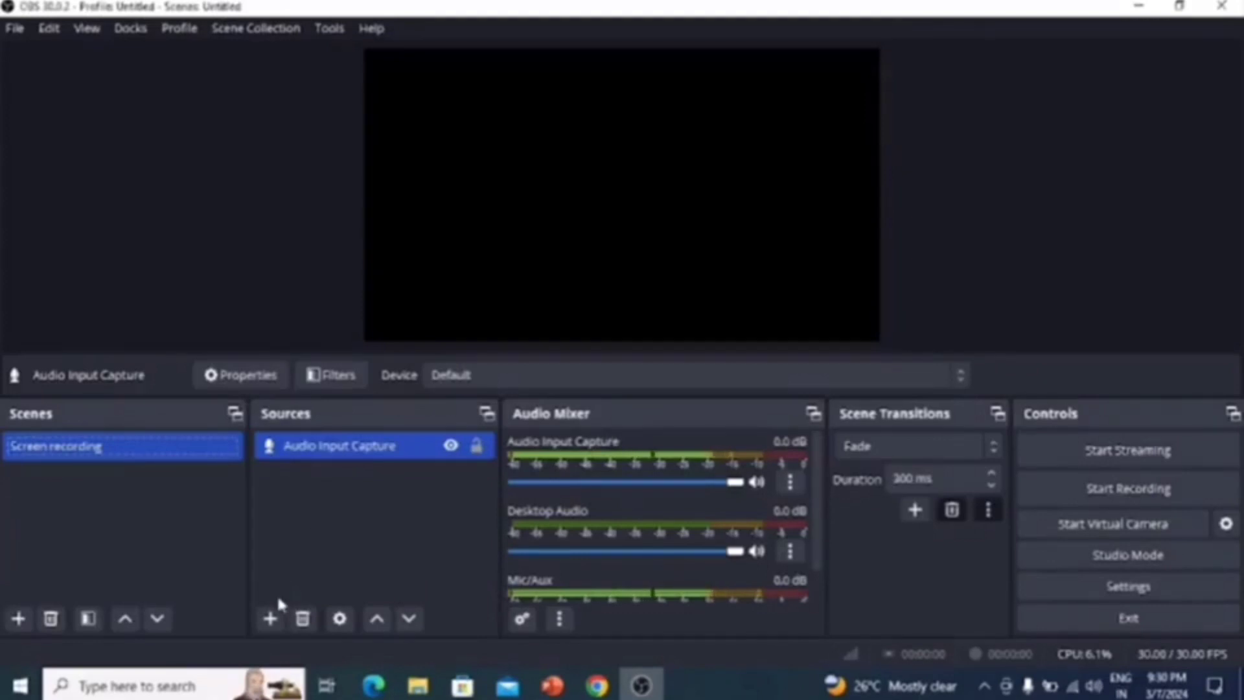
Add a new Display Capture source for the primary monitor with the Automatic capture method and cursor capture enabled
left_click(270, 618)
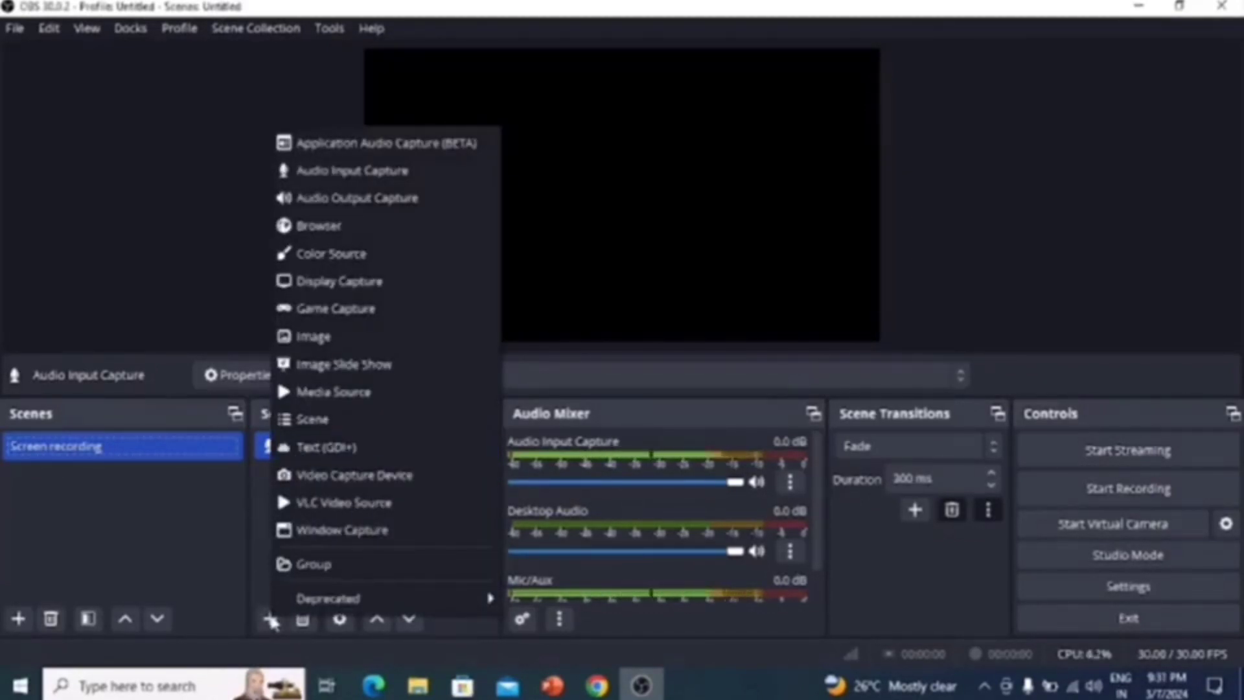
left_click(359, 290)
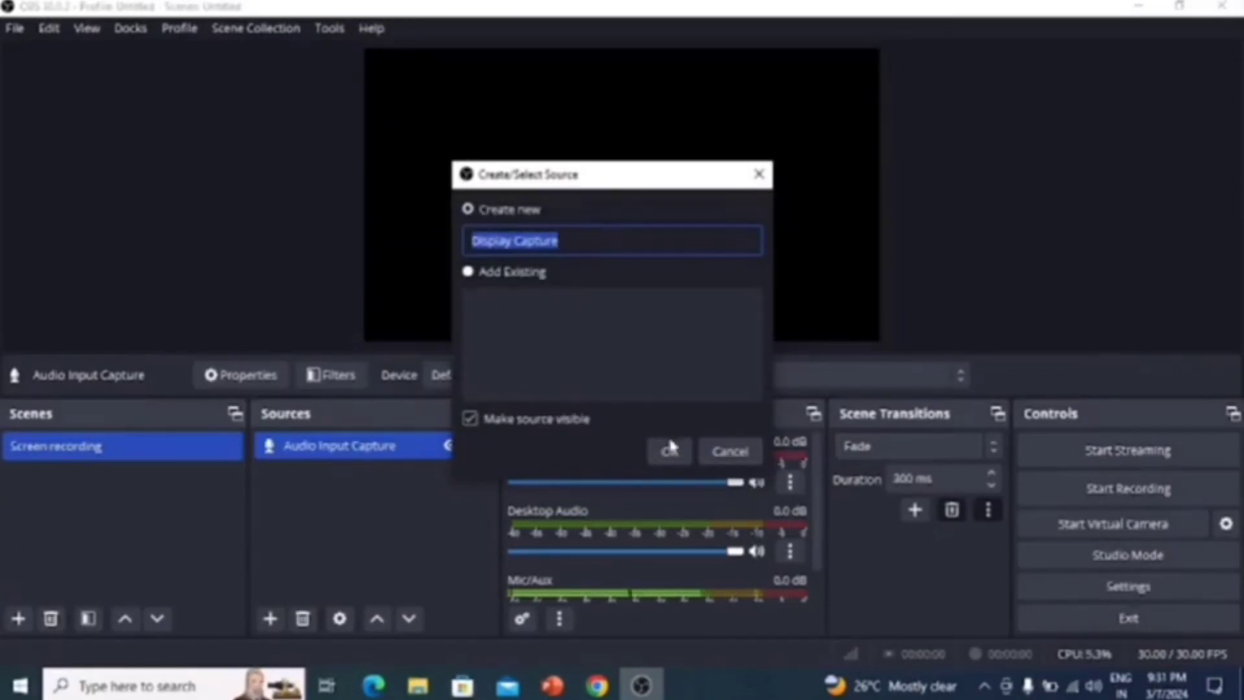
left_click(670, 450)
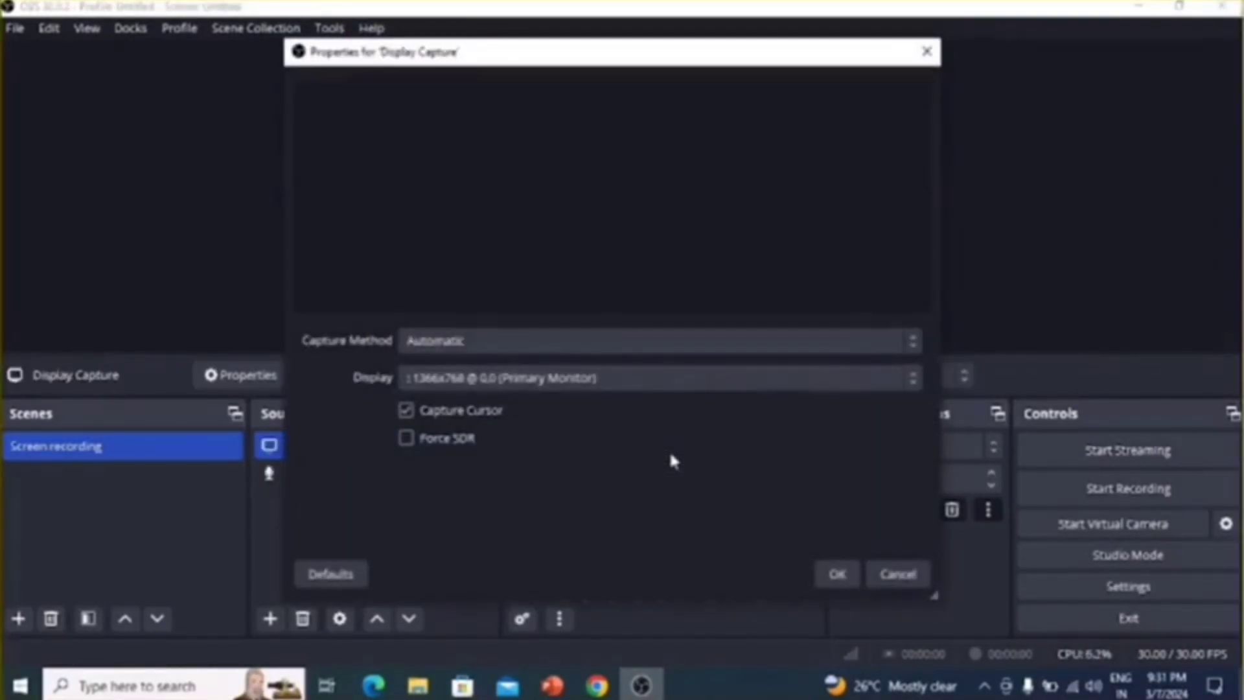
left_click(835, 574)
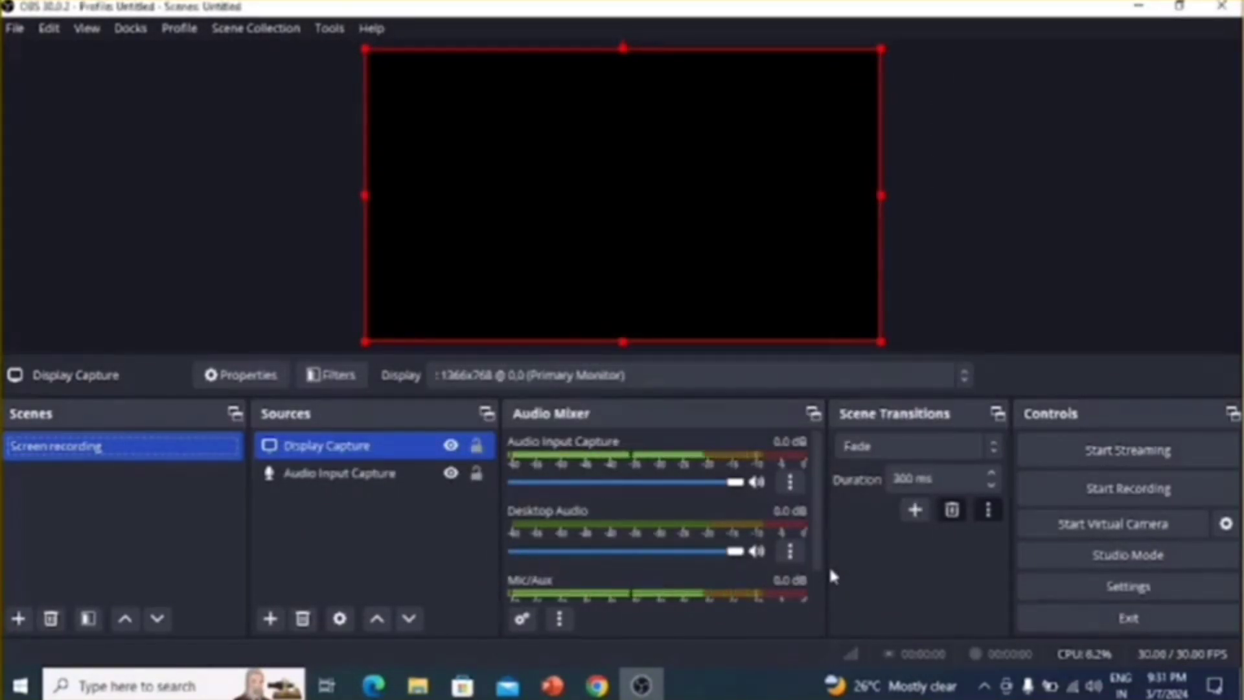
Start a first test recording of the Screen recording scene and minimize the OBS window
left_click(1157, 493)
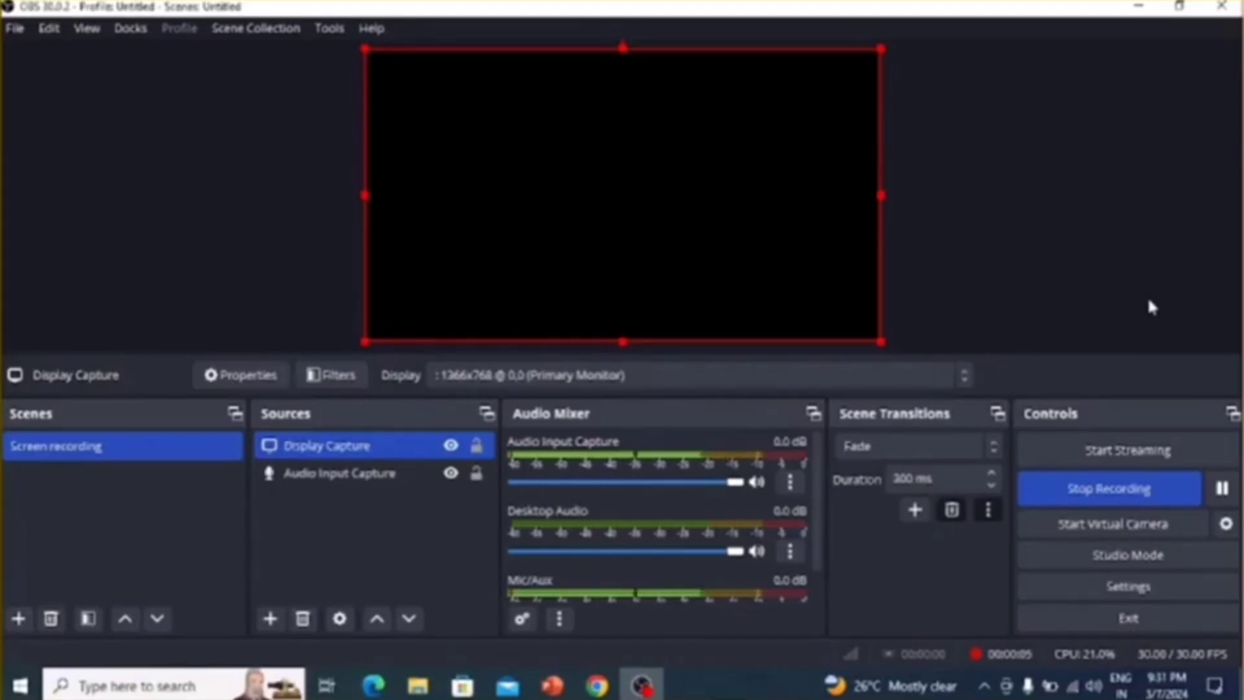
left_click(1144, 8)
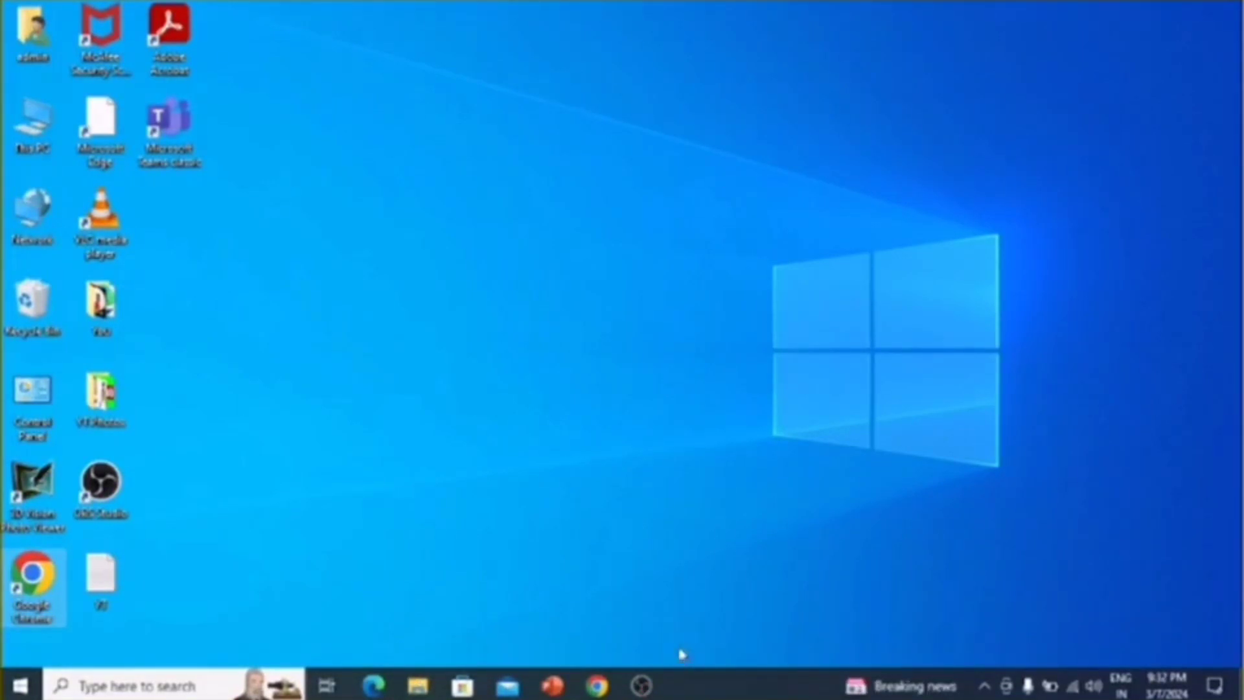
Open NVIDIA Control Panel from the desktop and add OBS Studio as a program to customize in the 3D program settings
left_click(433, 175)
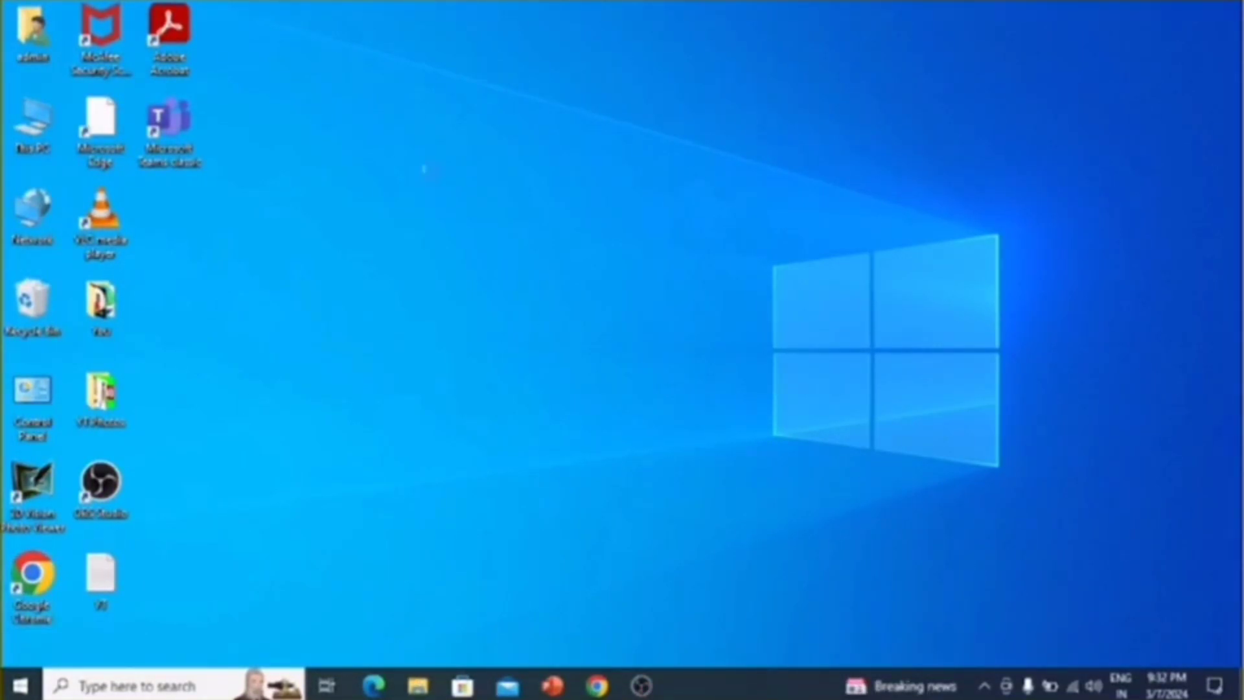
right_click(430, 170)
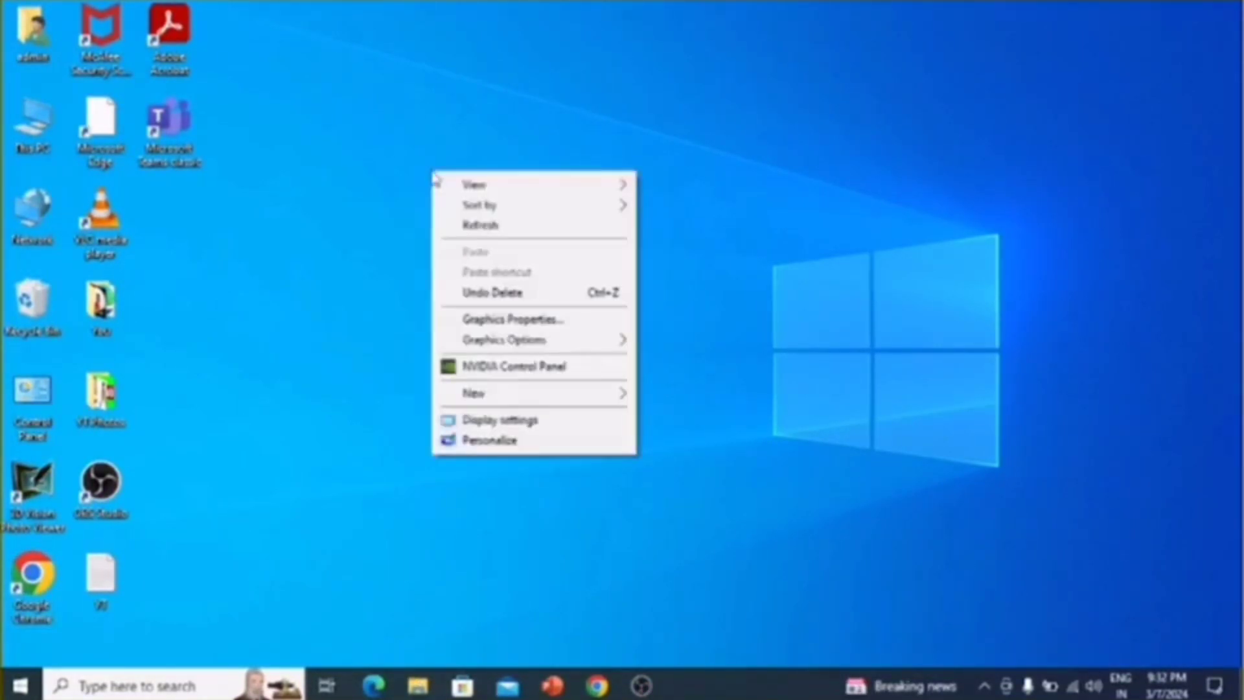
left_click(510, 368)
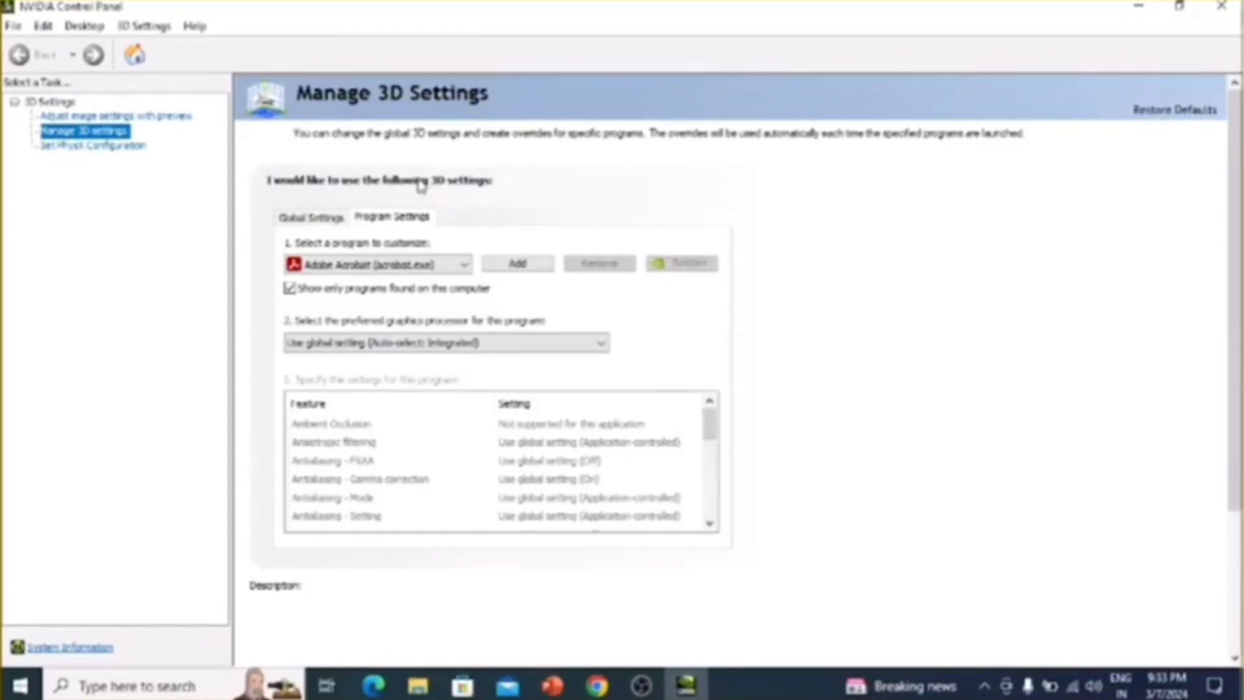
left_click(466, 266)
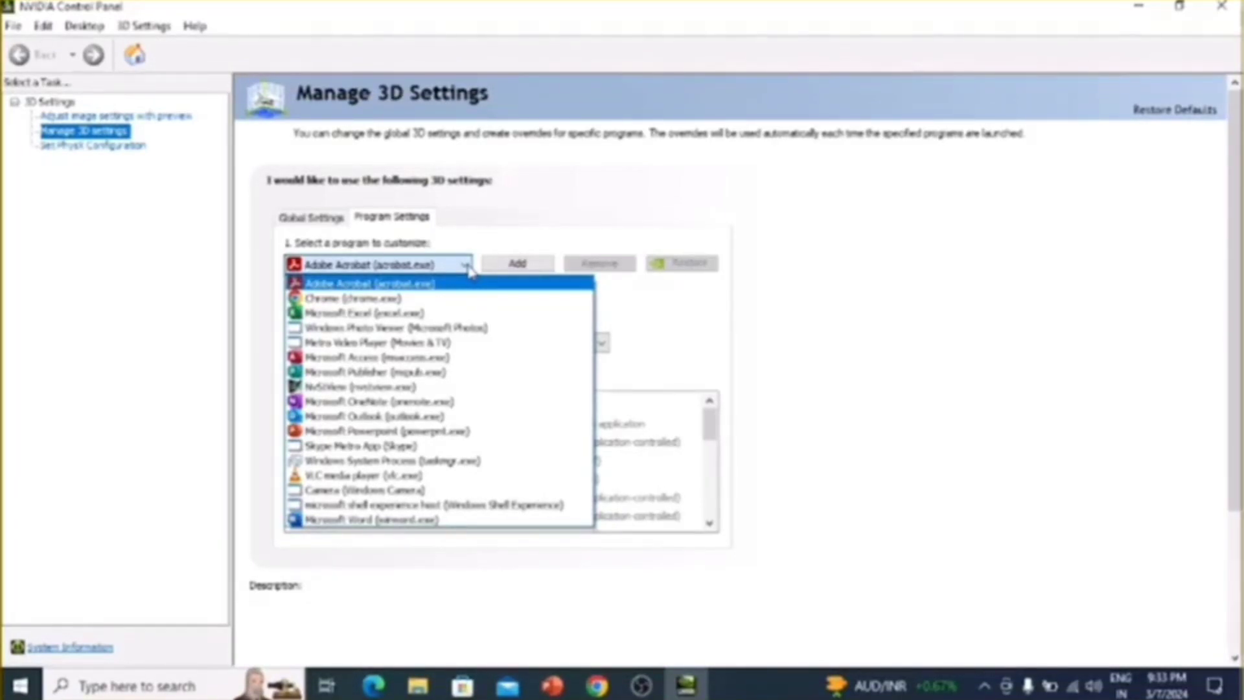
left_click(579, 224)
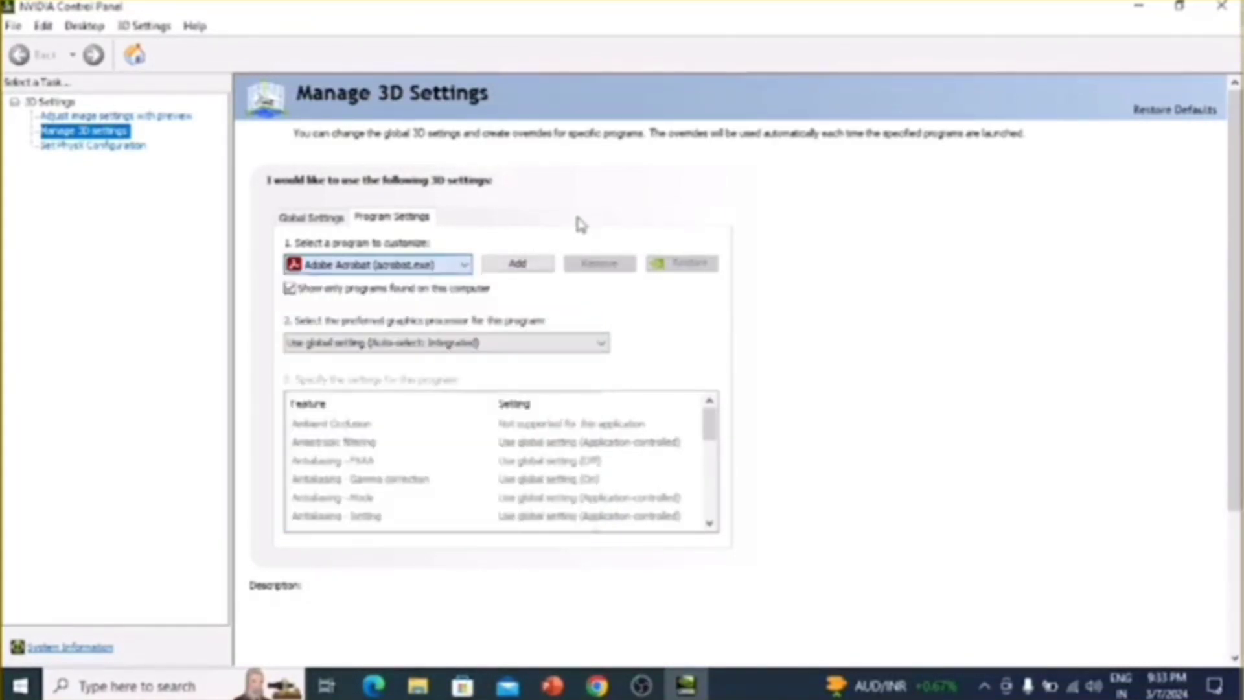
left_click(518, 265)
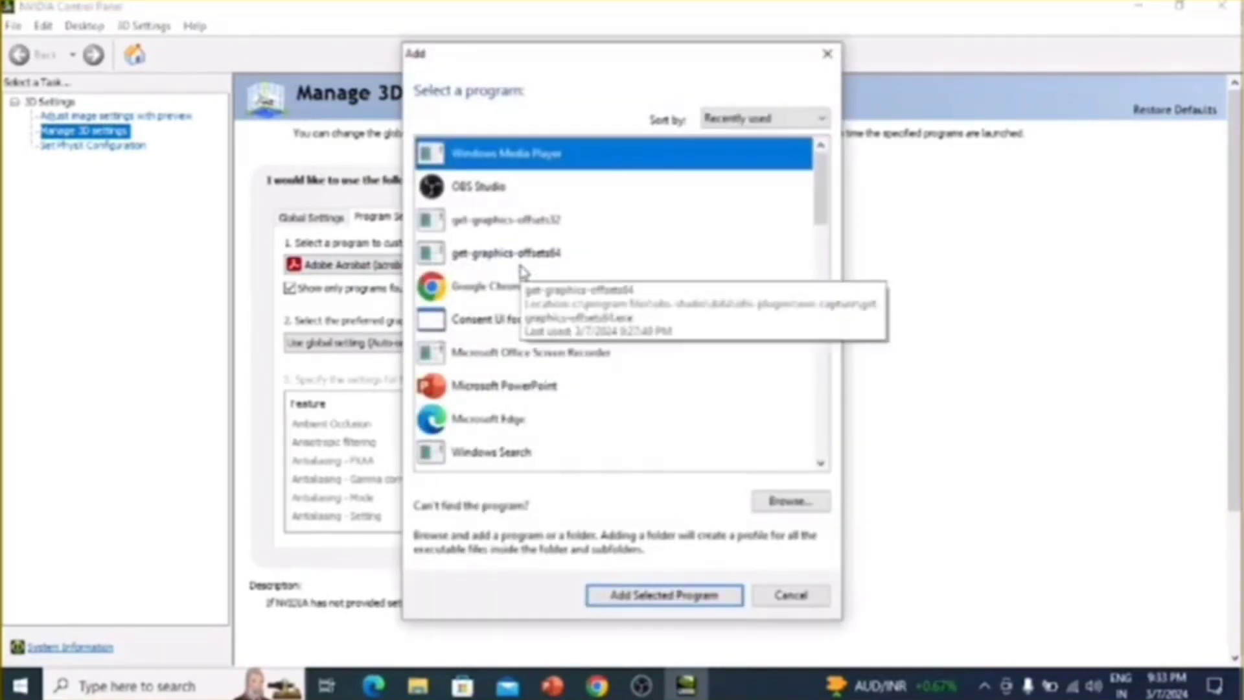
double_click(468, 192)
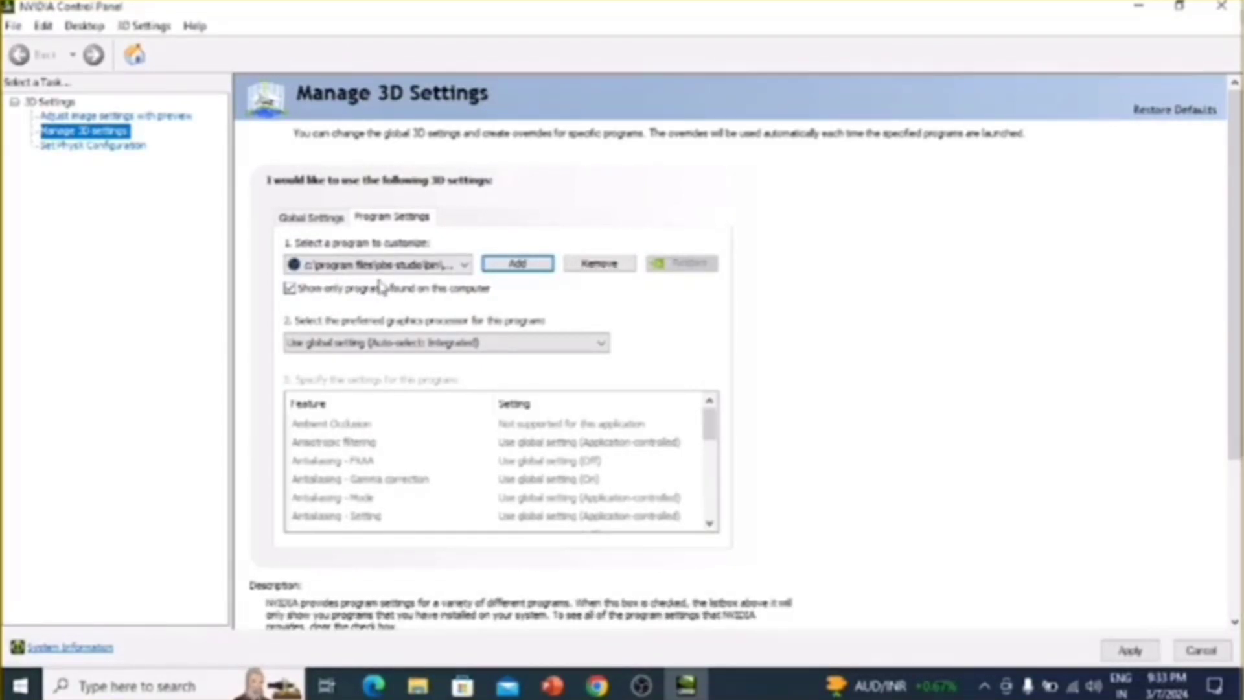
Set the preferred graphics processor for OBS Studio to Integrated graphics and apply the change
left_click(590, 345)
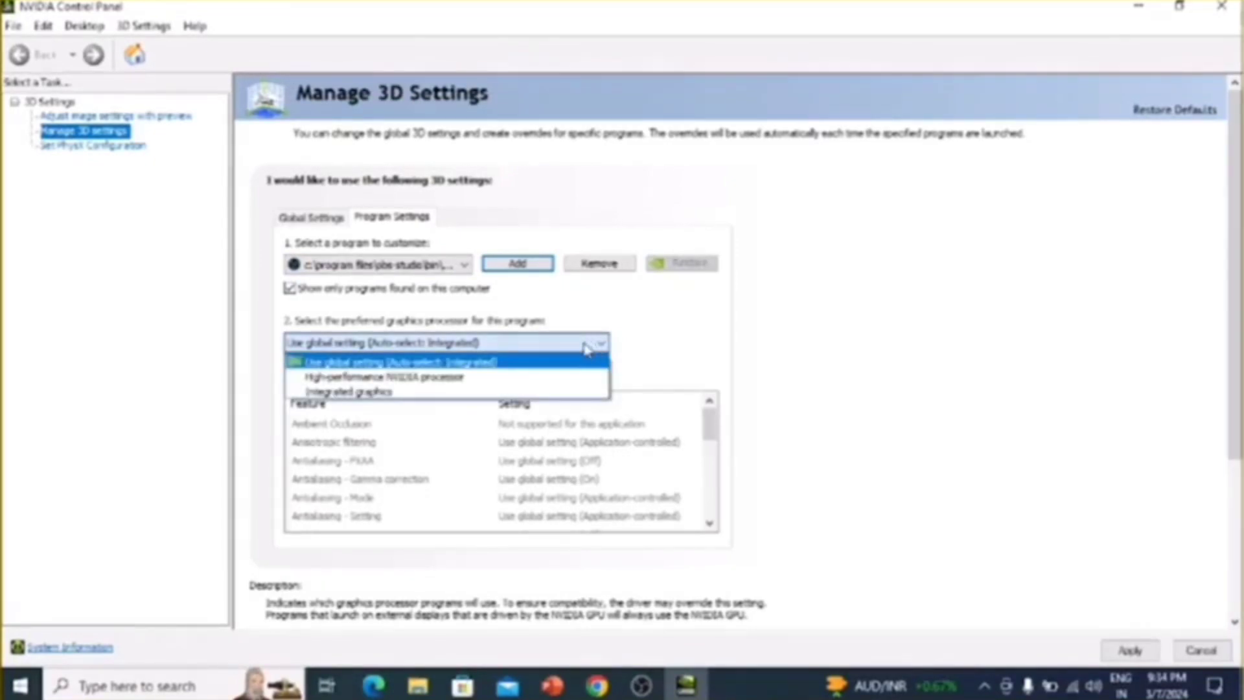
left_click(381, 391)
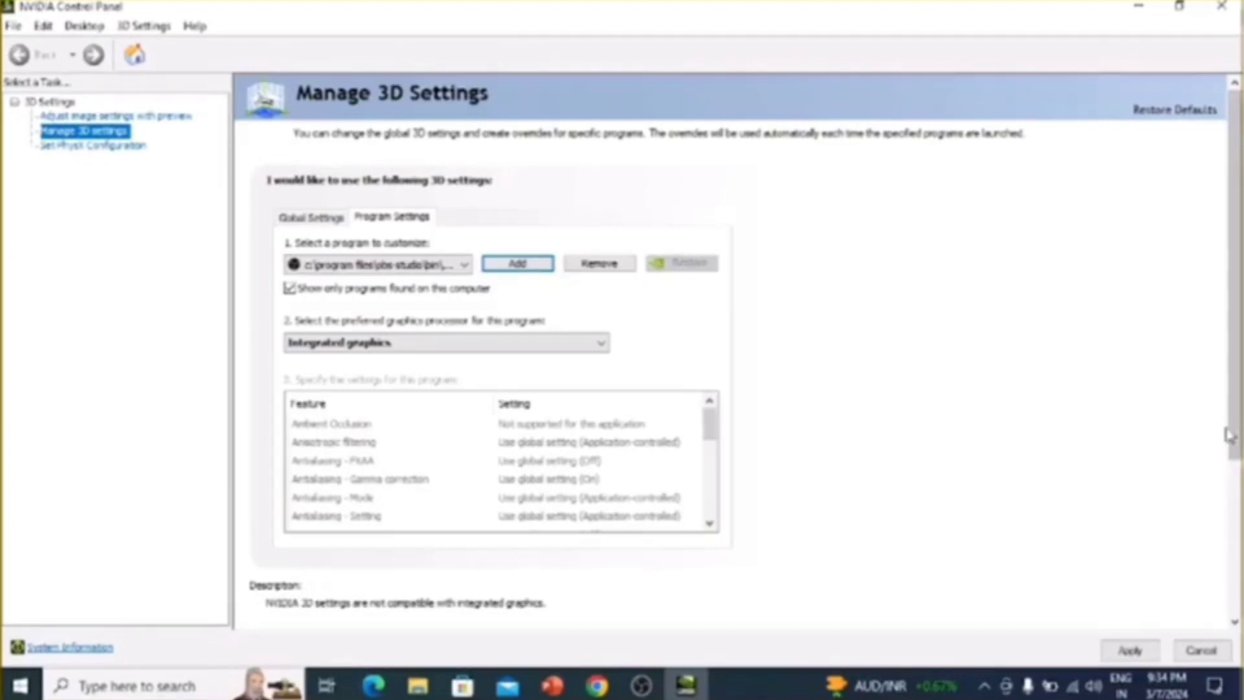
left_click_drag(1230, 435, 1154, 641)
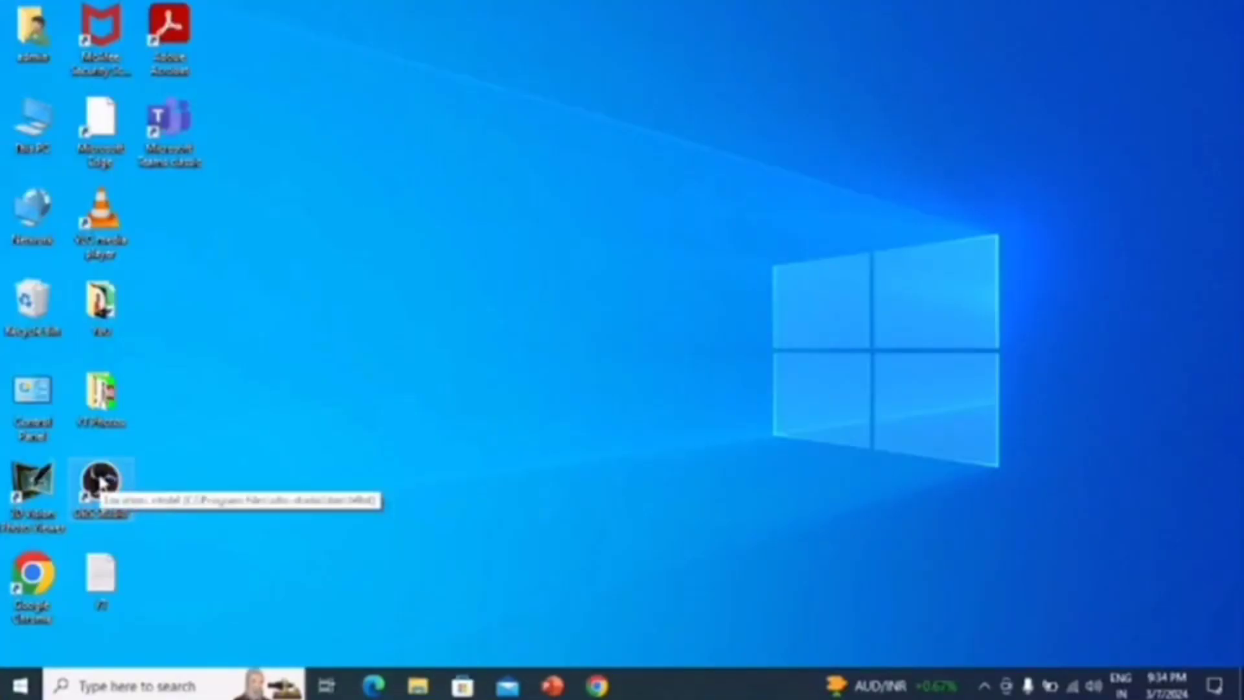
Launch OBS Studio from the desktop, select the Display Capture in the preview, and check its fit to the canvas by its corner handle
double_click(97, 486)
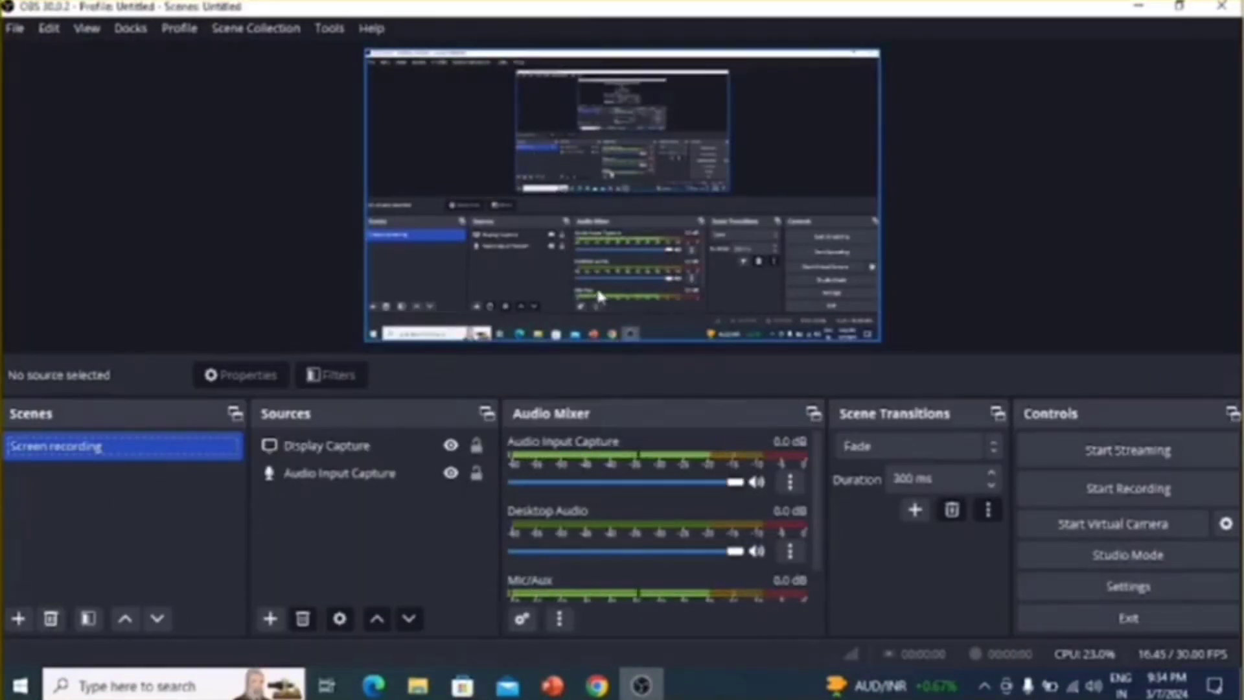
left_click(697, 271)
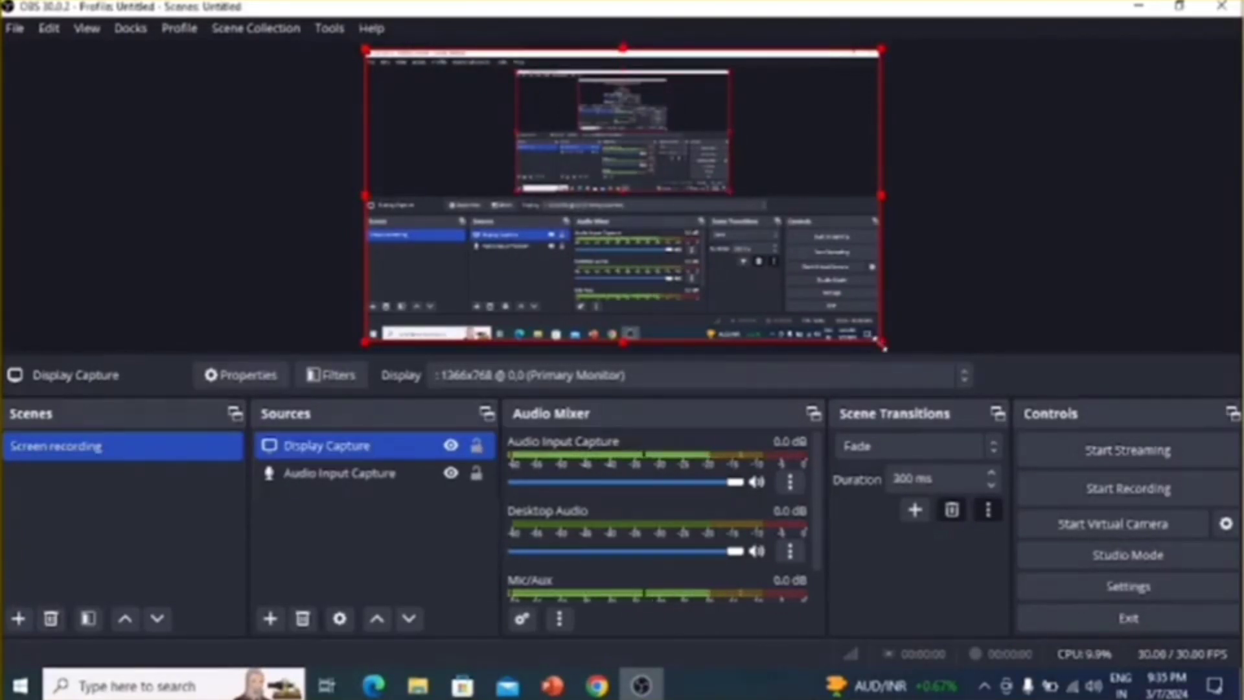
mouse_move(883, 346)
left_mouse_down()
mouse_move(687, 281)
mouse_move(647, 254)
mouse_move(986, 358)
mouse_move(686, 227)
mouse_move(1203, 356)
mouse_move(809, 301)
mouse_move(881, 342)
left_mouse_up()
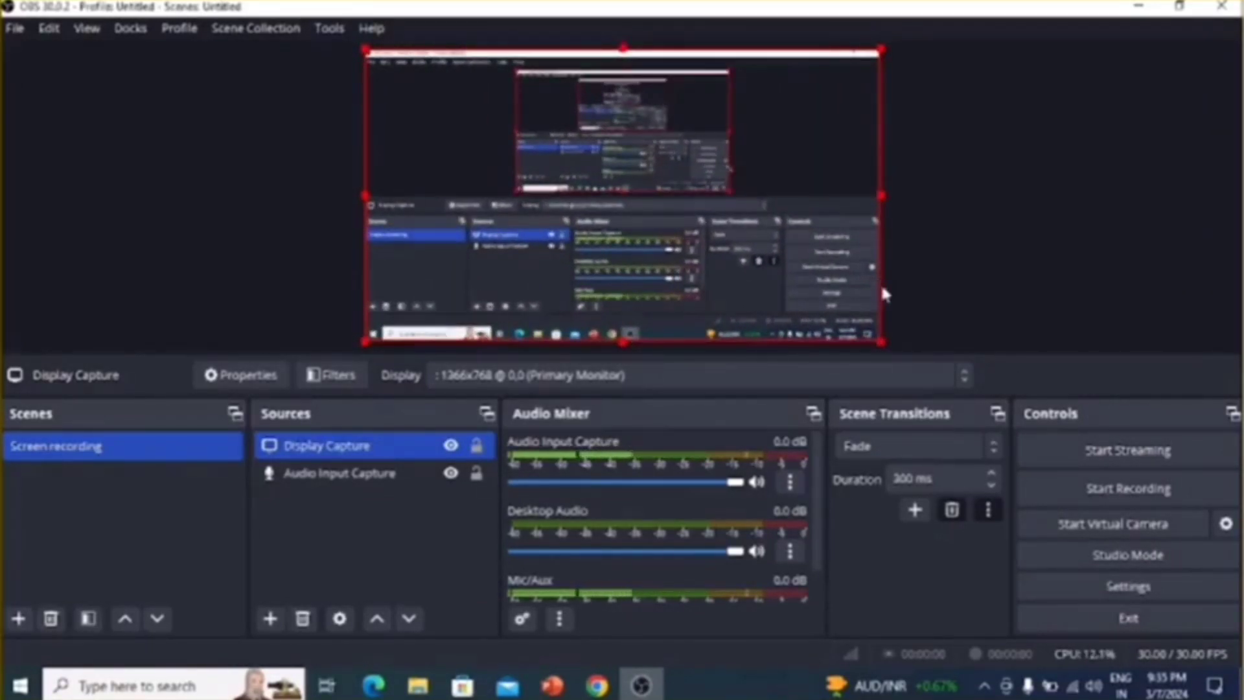
Start a recording with OBS minimized, then visit youtube.com in a new Chrome tab and close that tab
left_click(1108, 499)
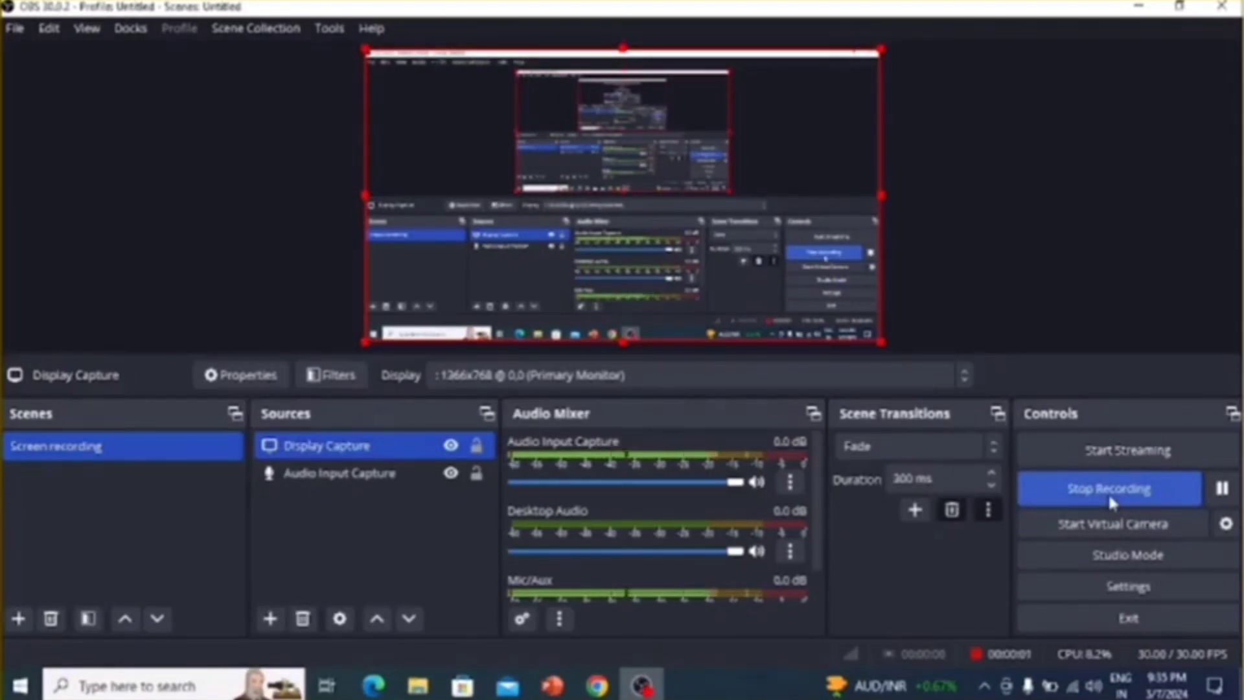
left_click(1140, 9)
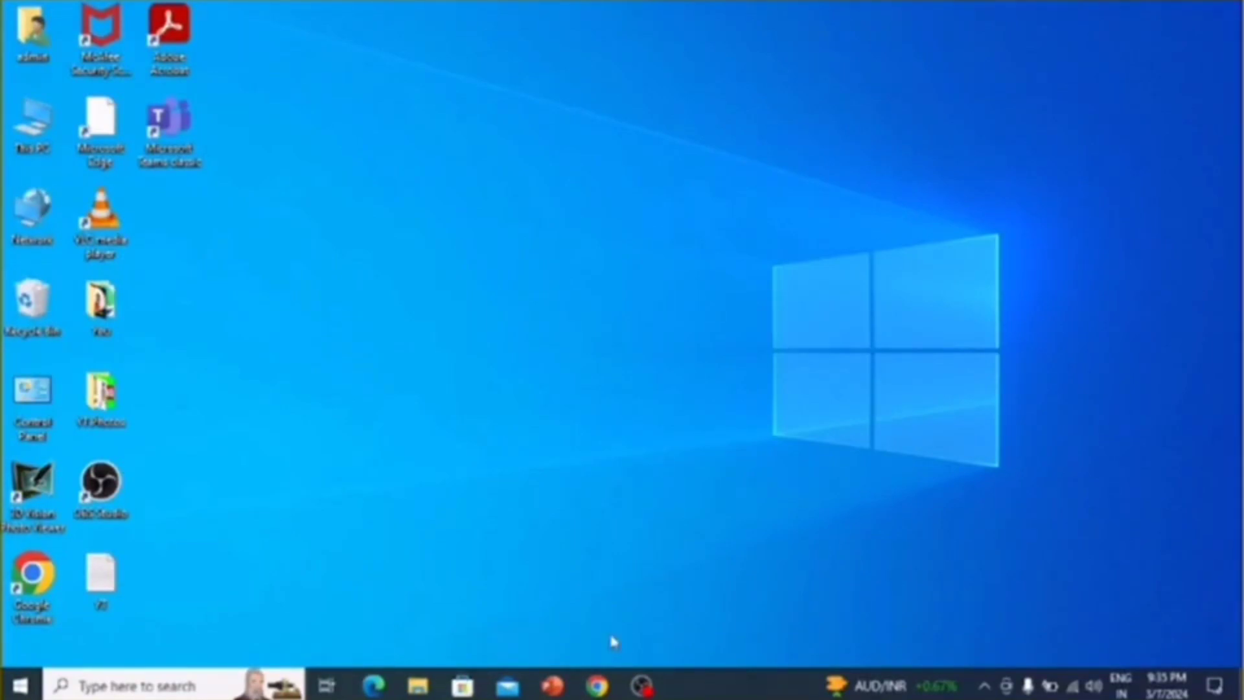
left_click(597, 684)
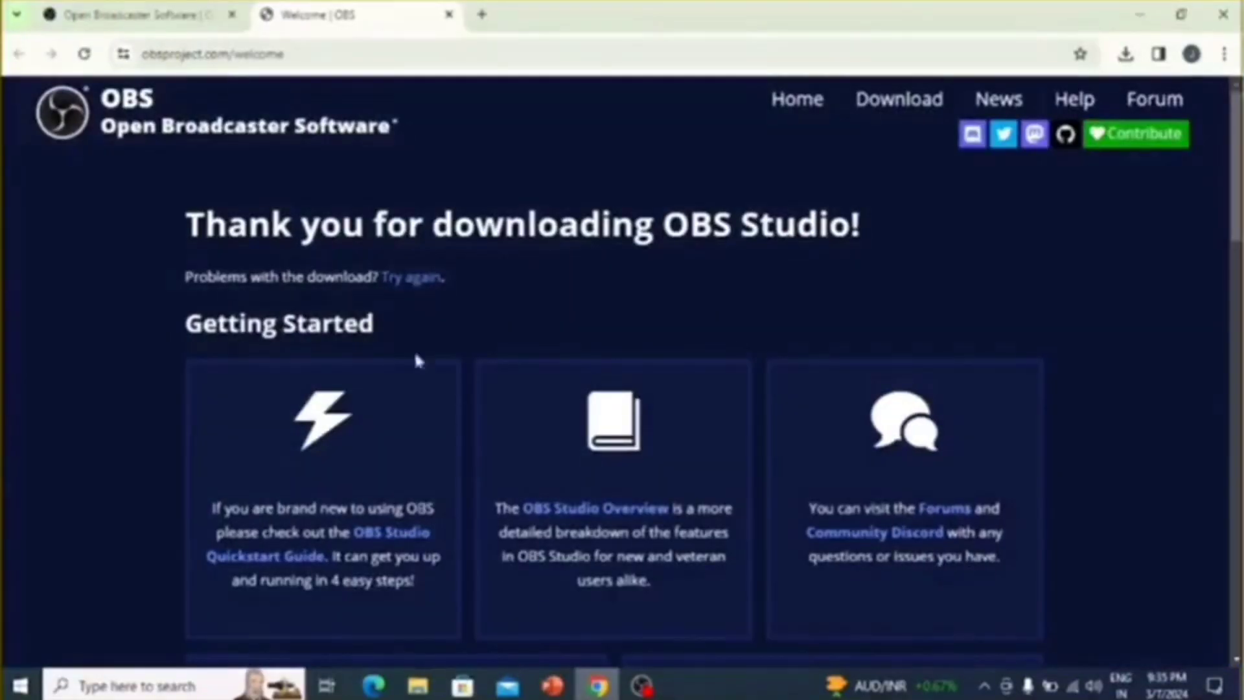
left_click(483, 15)
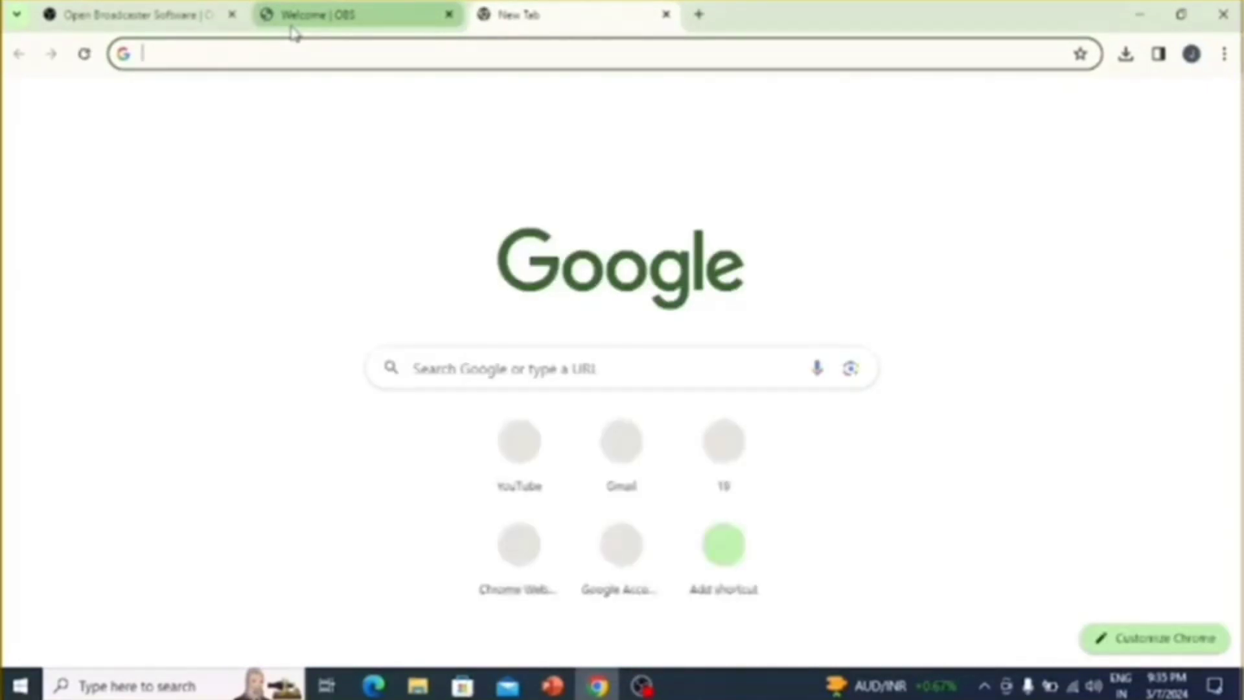
type("youtube.com")
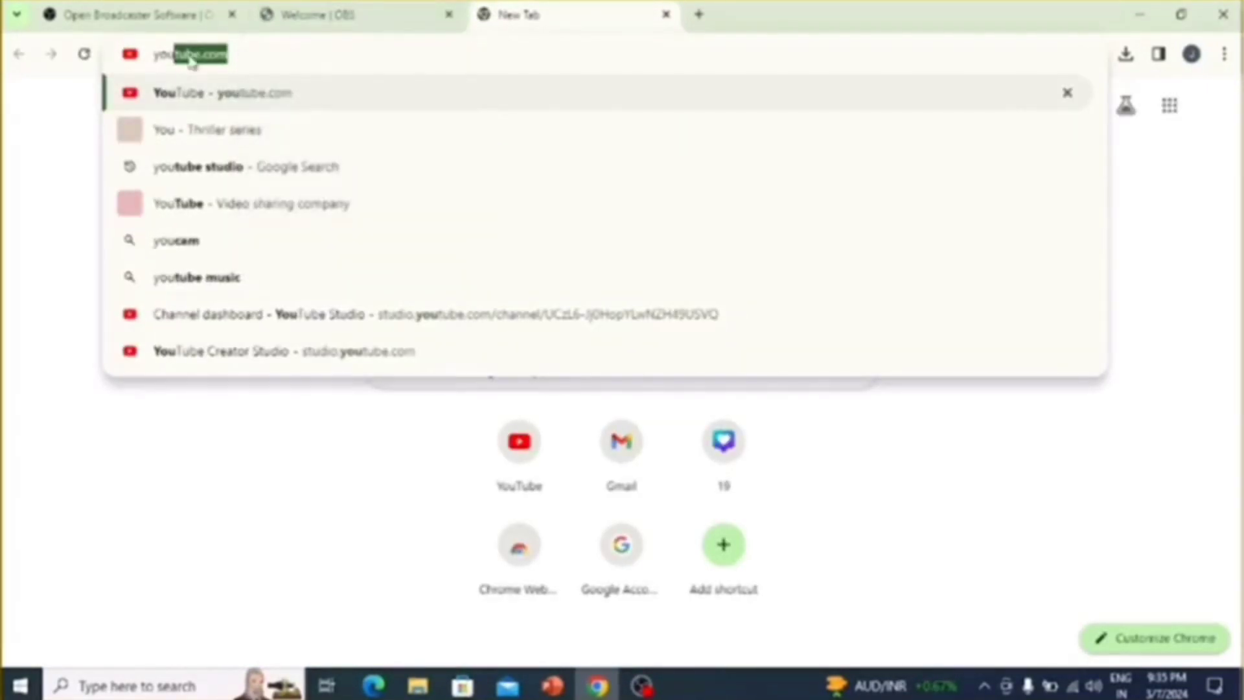
key("Return")
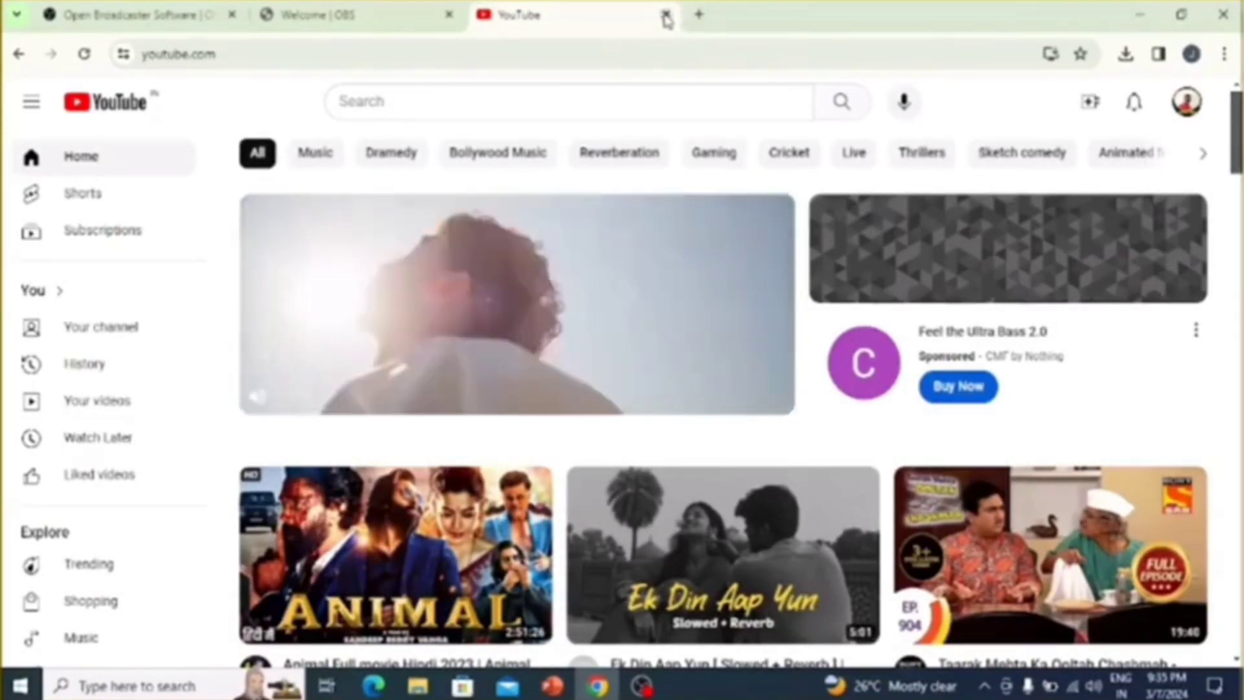
left_click(666, 14)
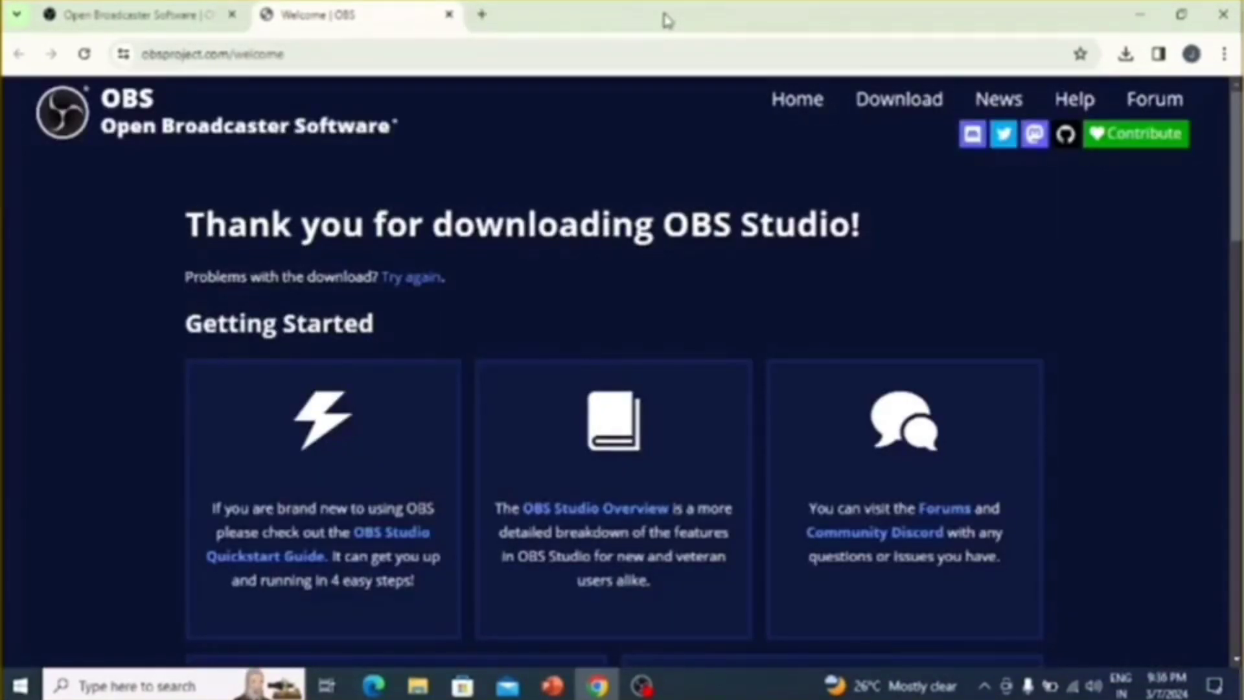
Return to the OBS window from Chrome and stop the running recording
mouse_move(643, 682)
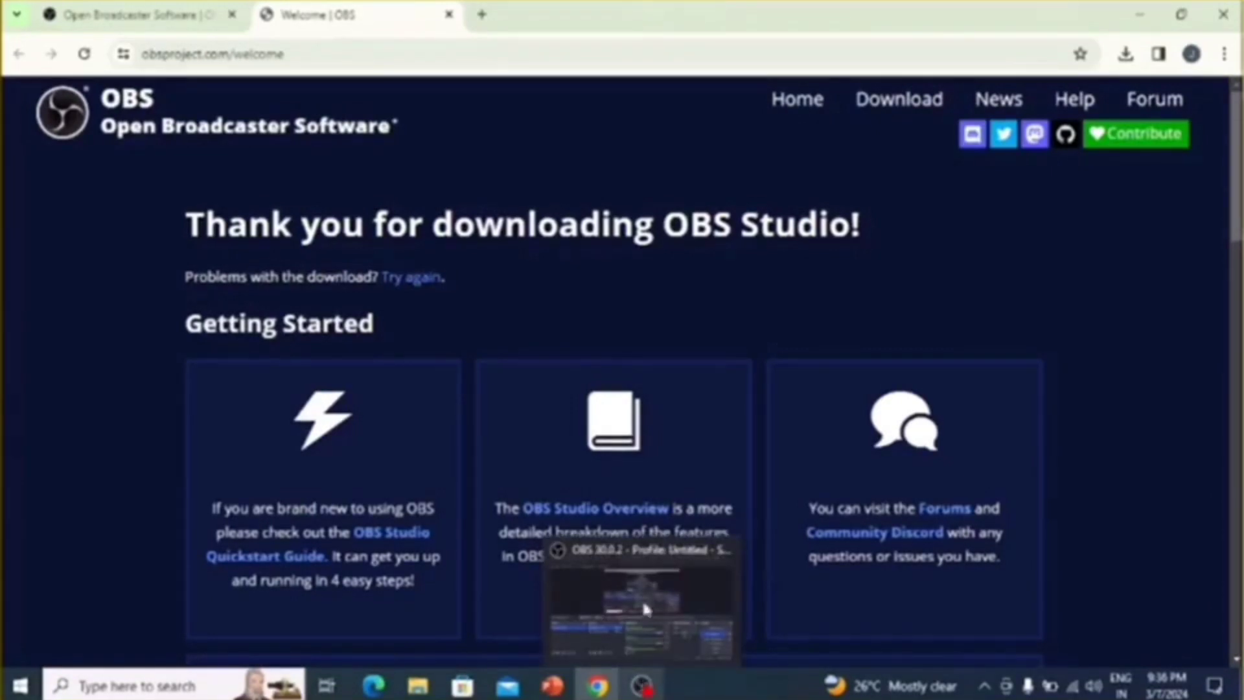
left_click(630, 559)
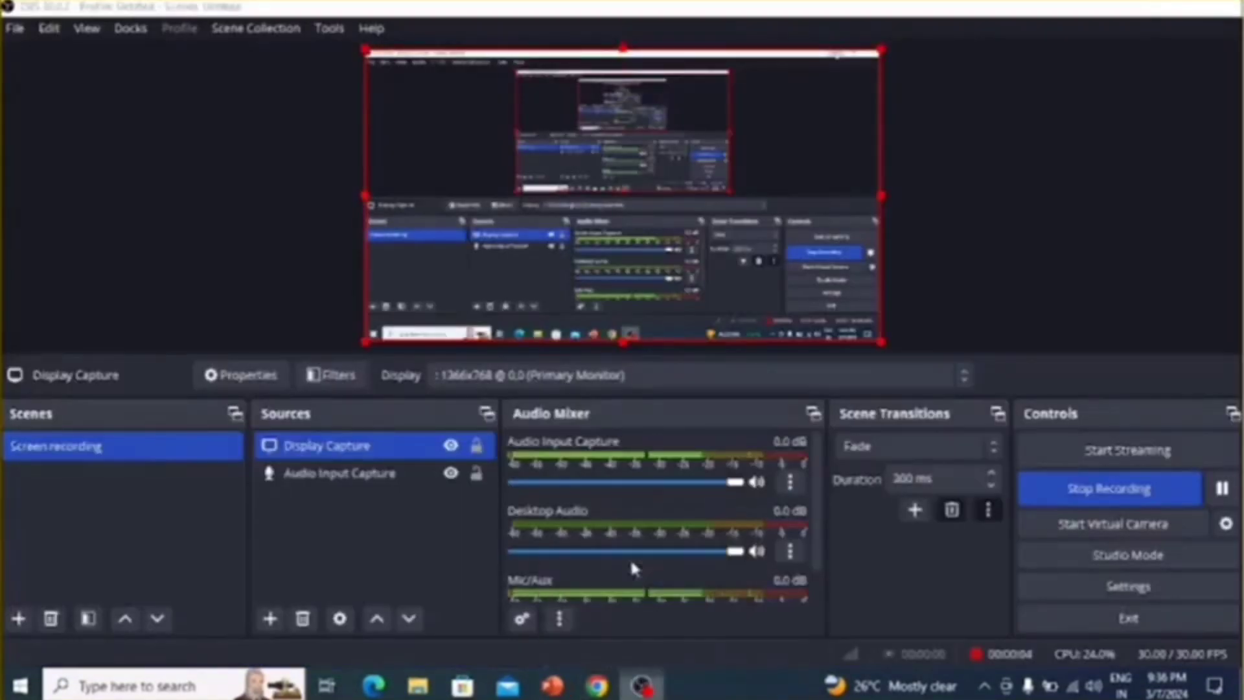
left_click(1122, 492)
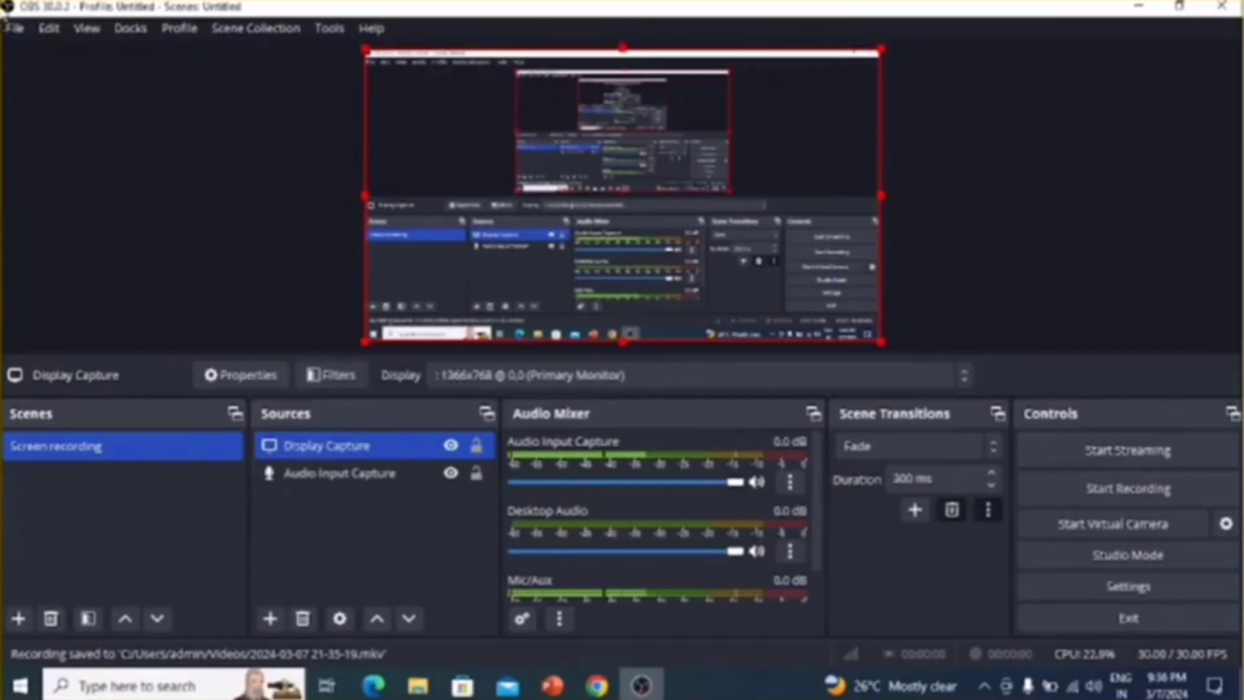
left_click(15, 28)
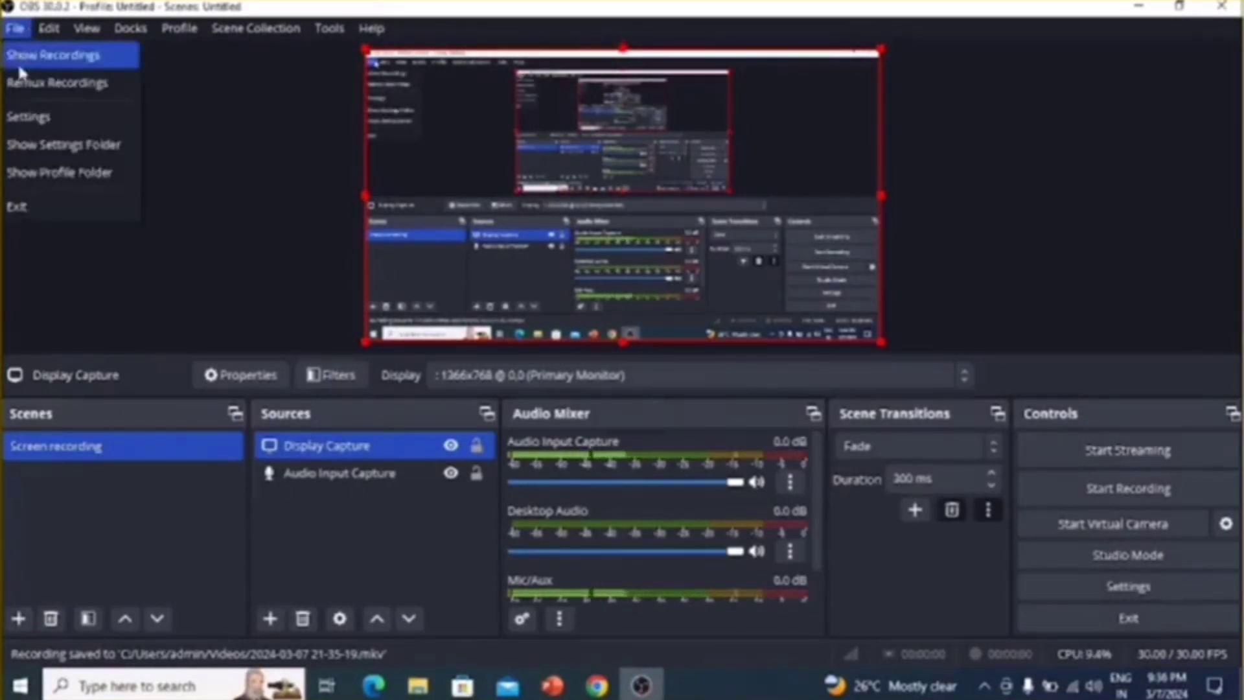
left_click(17, 64)
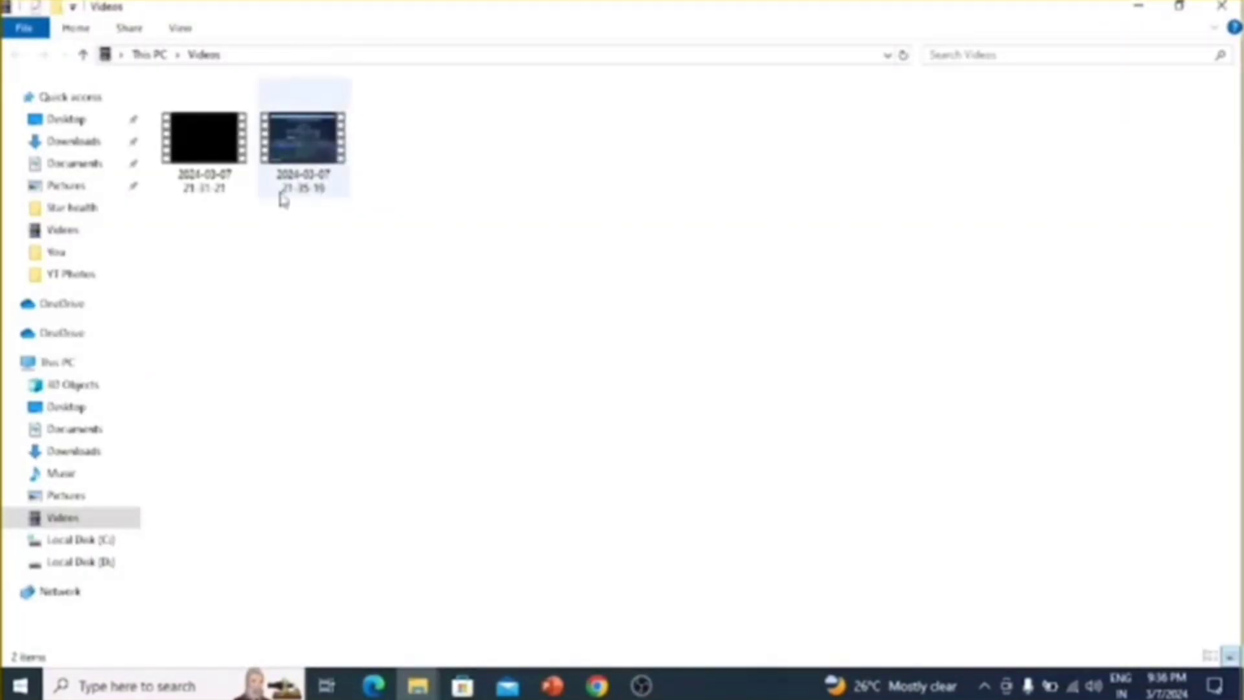
mouse_move(289, 186)
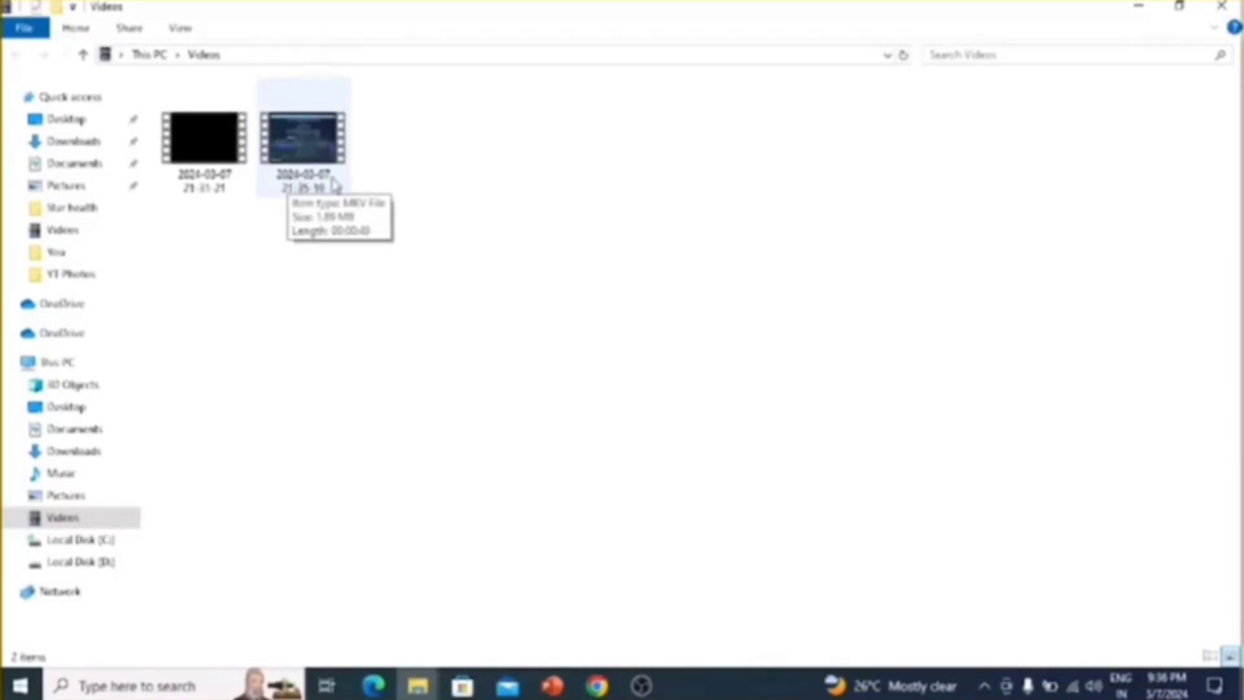
double_click(310, 160)
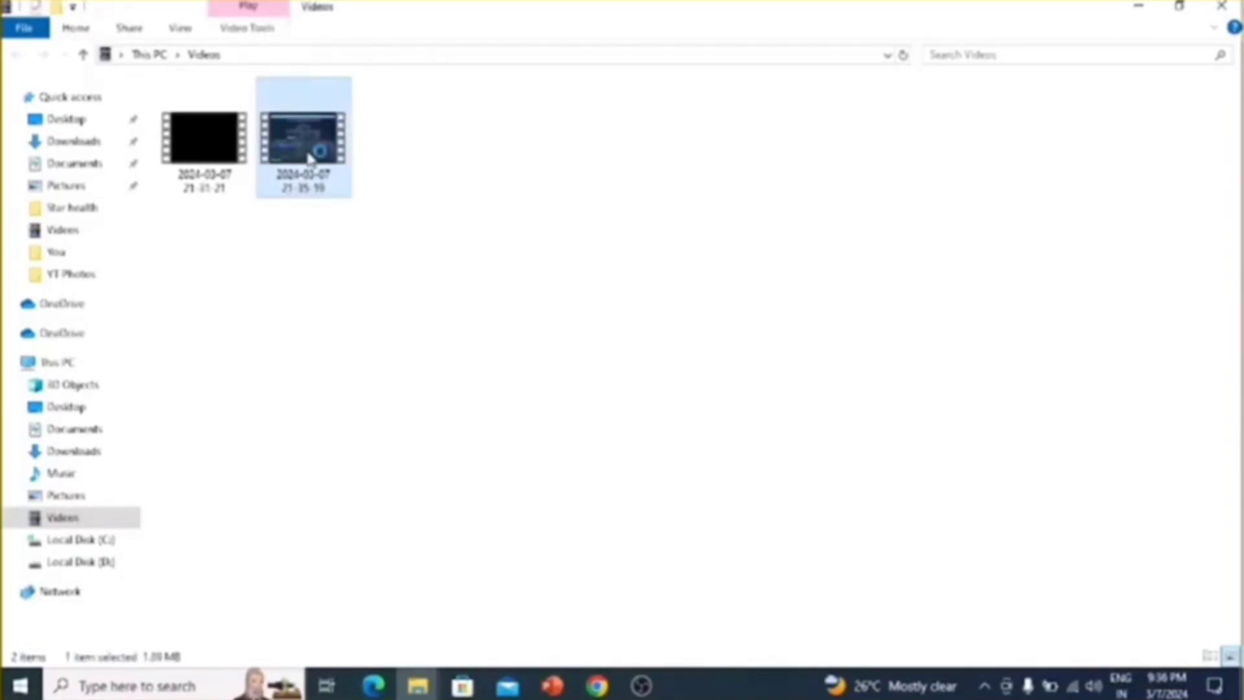